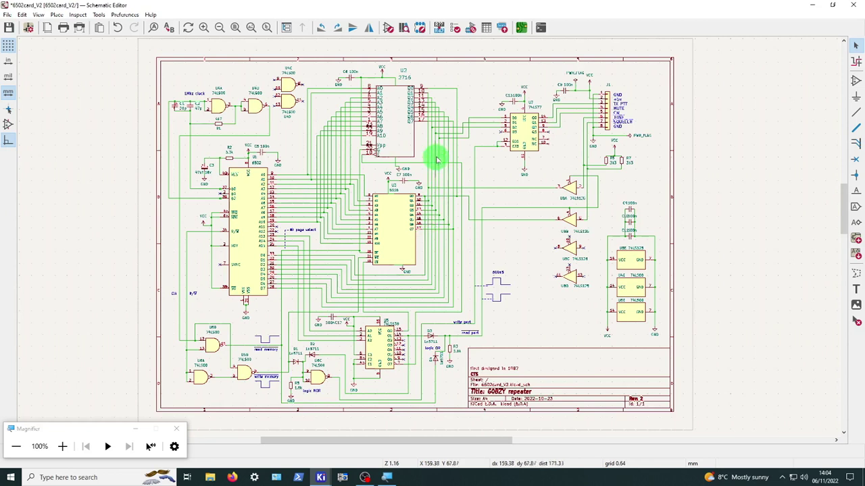
Examine the reference designators and values of the schematic parts, including U1, U2 and R2, and the overall sheet.
scroll(411, 85, up, 3)
scroll(430, 237, up, 2)
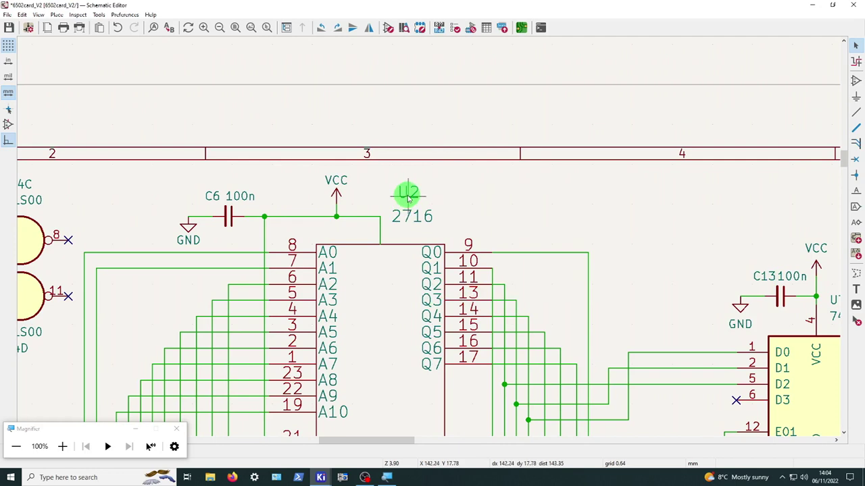
scroll(373, 307, down, 2)
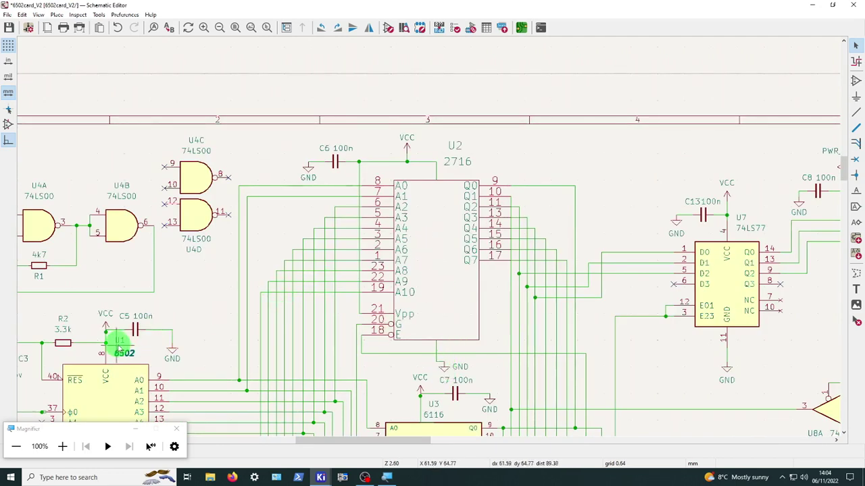
scroll(119, 349, up, 4)
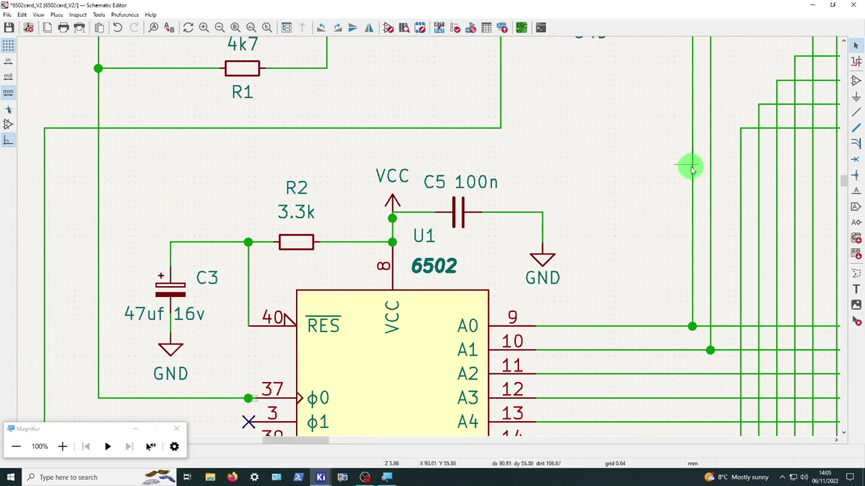
scroll(782, 135, down, 2)
scroll(428, 248, down, 2)
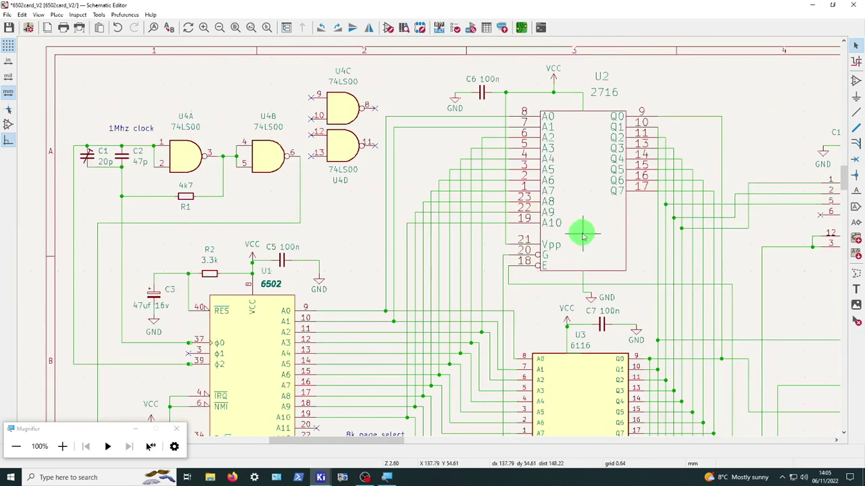
scroll(572, 248, down, 2)
scroll(517, 306, down, 1)
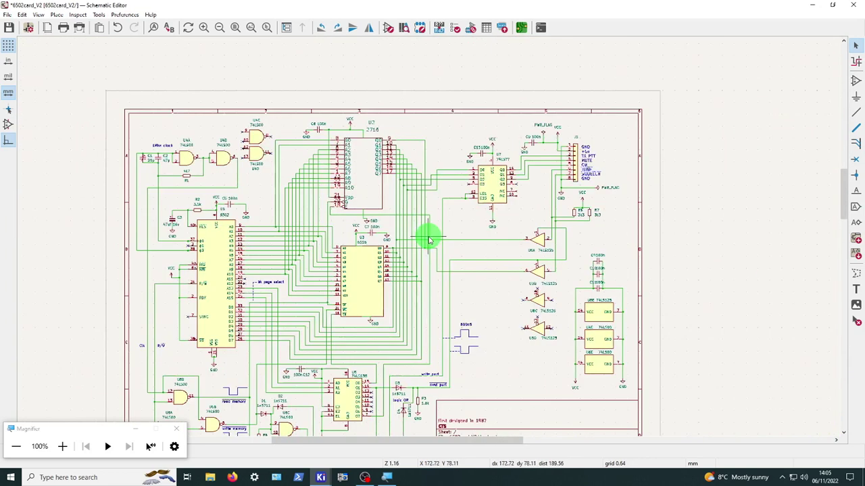
scroll(333, 247, up, 1)
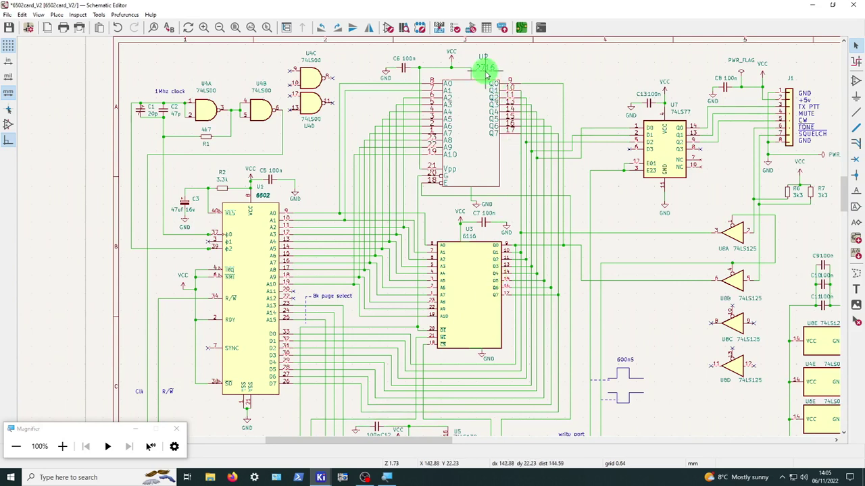
scroll(485, 73, up, 3)
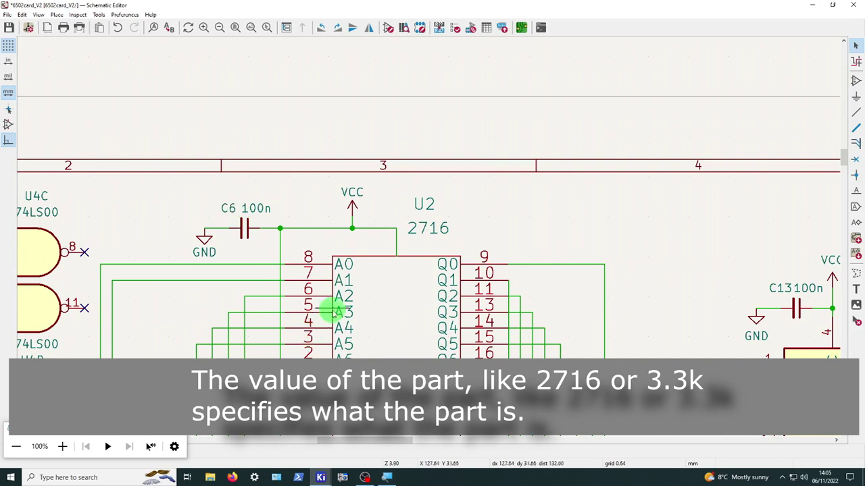
scroll(434, 236, down, 2)
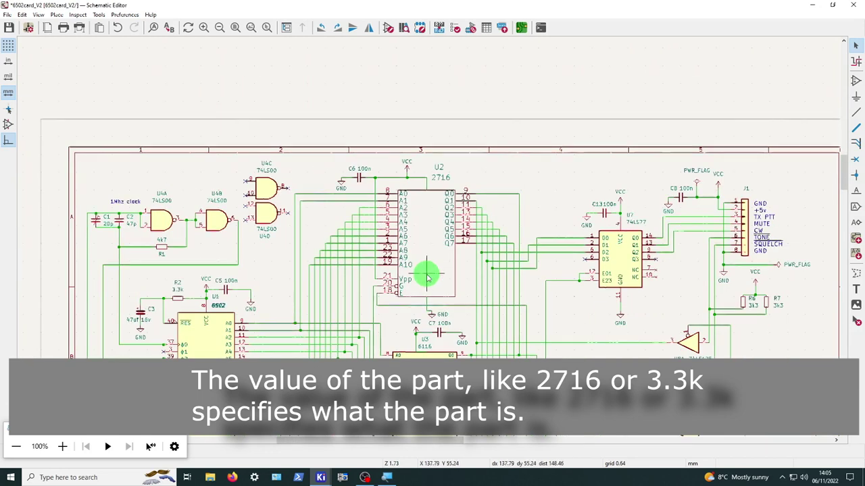
scroll(428, 276, down, 1)
scroll(455, 304, down, 1)
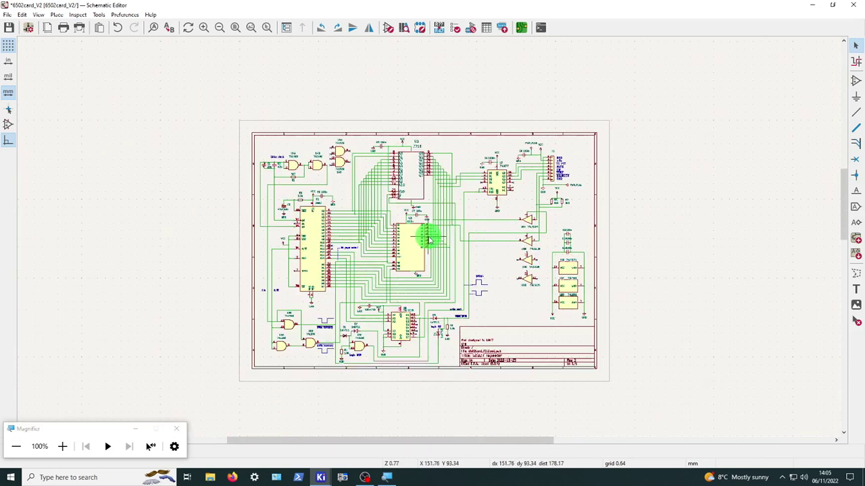
scroll(428, 232, up, 1)
scroll(444, 270, down, 1)
scroll(428, 239, up, 1)
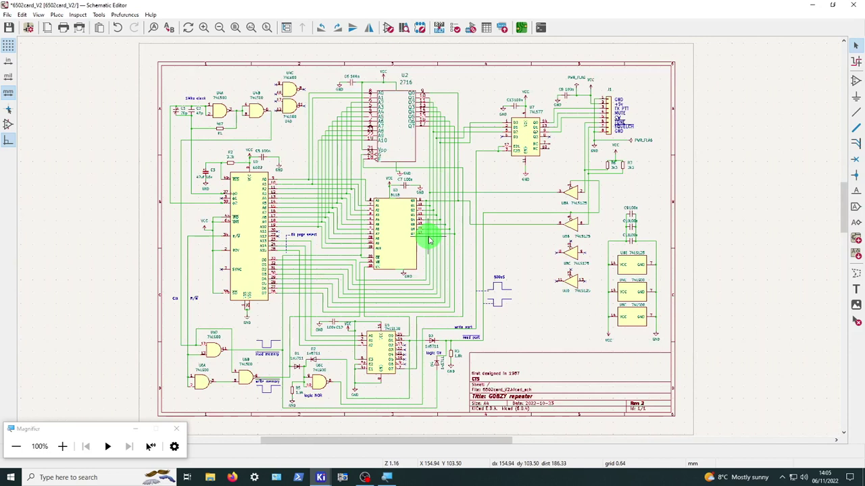
Annotate the entire schematic, sorting symbols by X position and keeping existing annotations, and close the annotation dialog.
click(99, 15)
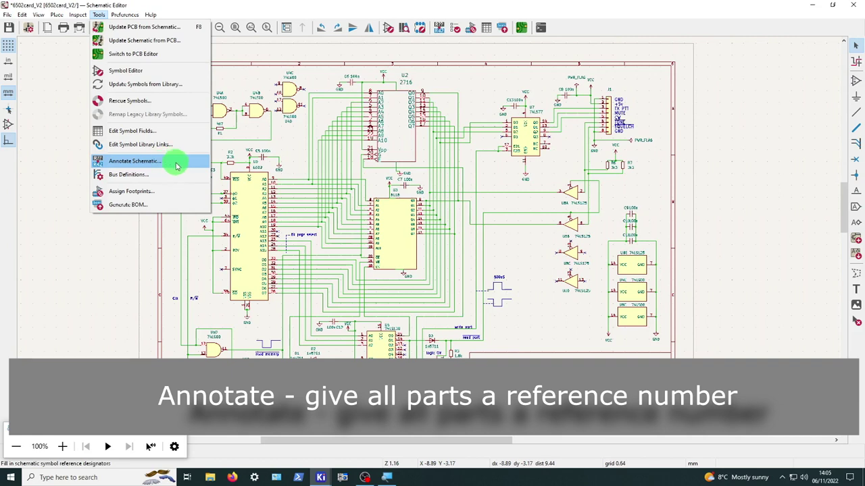
click(176, 166)
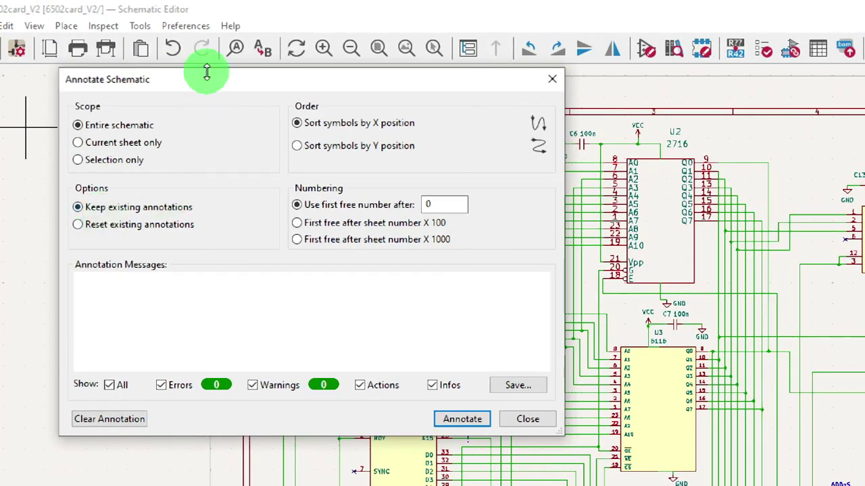
drag(209, 87, 225, 79)
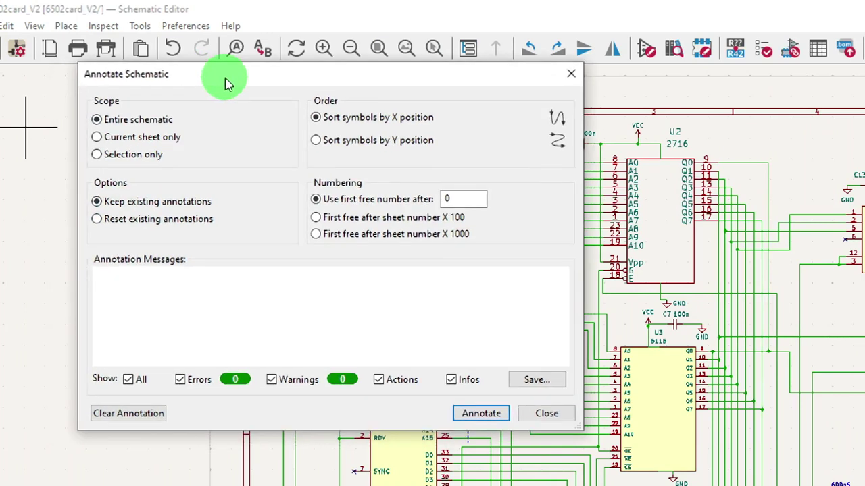
click(483, 416)
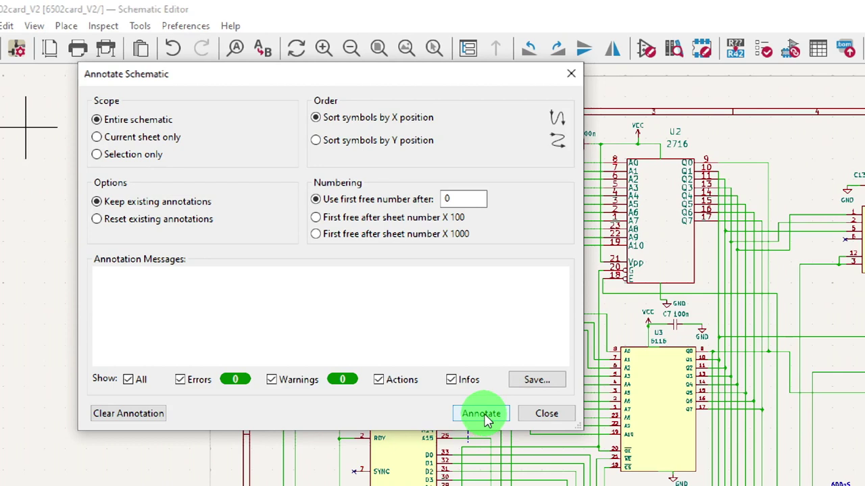
click(484, 415)
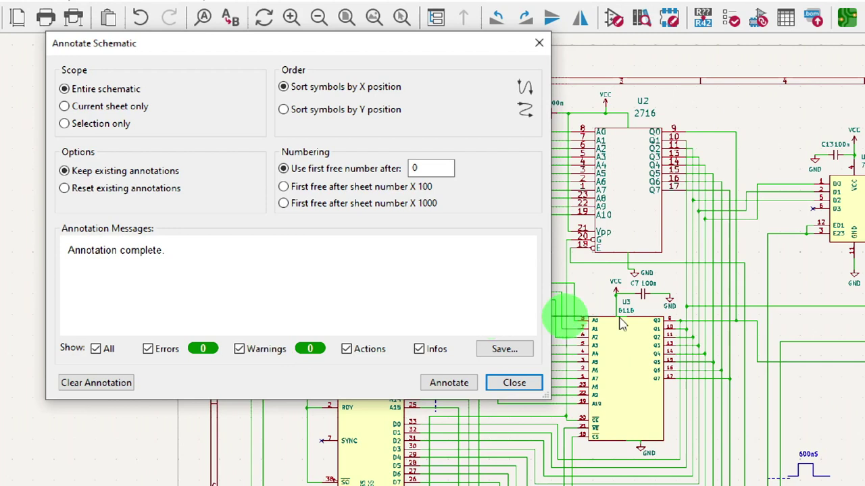
click(517, 388)
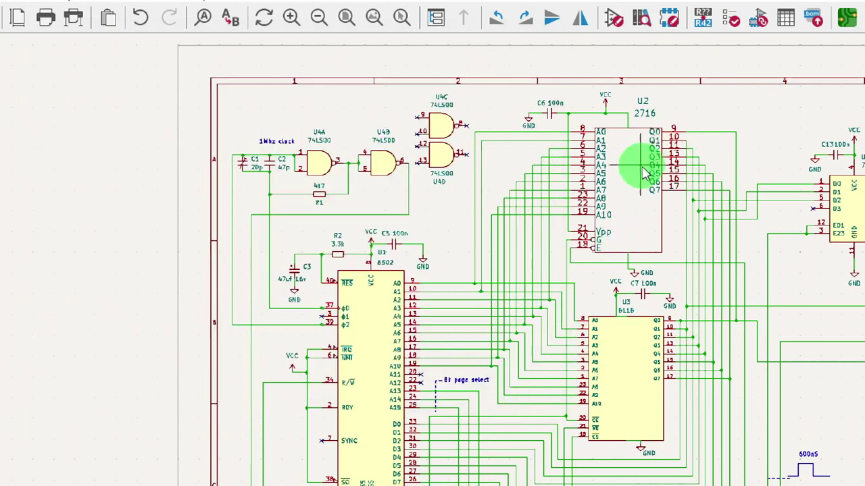
Run the electrical rules check on the schematic with errors and warnings shown.
scroll(640, 169, down, 3)
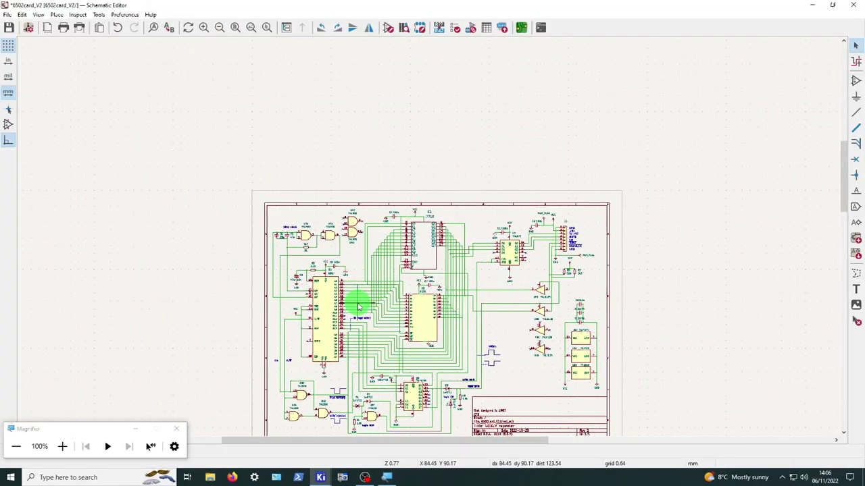
scroll(373, 299, down, 2)
scroll(603, 77, up, 6)
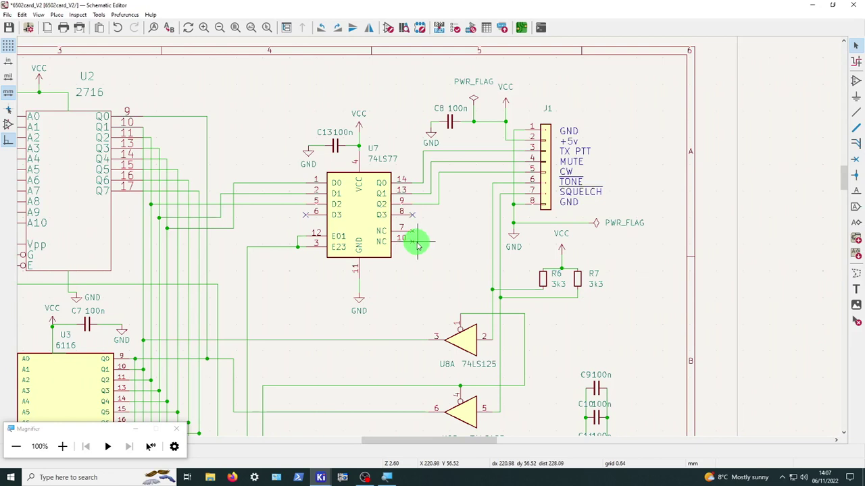
click(415, 242)
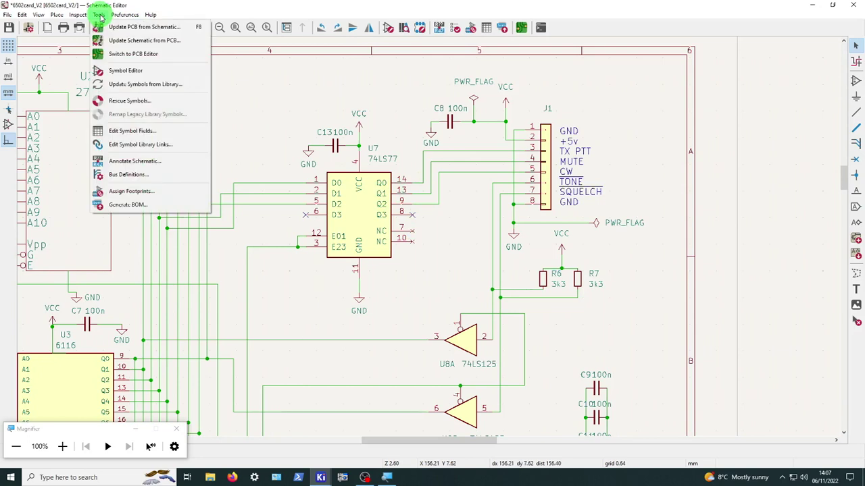
mouse_move(79, 15)
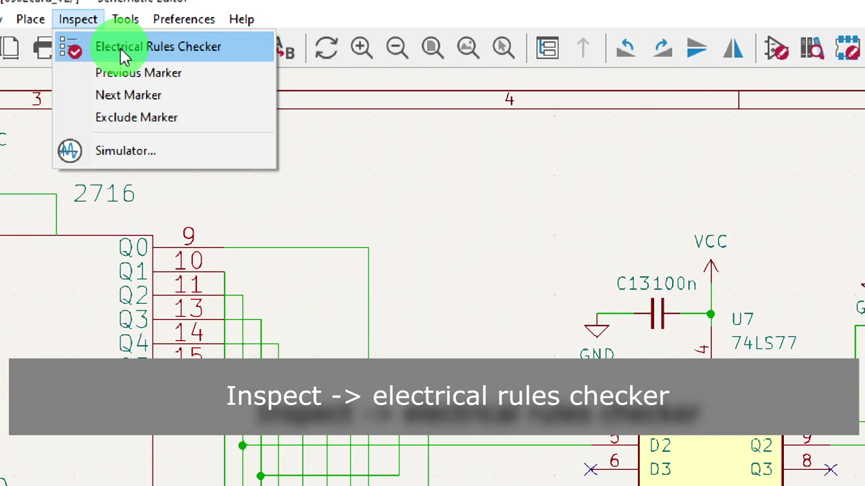
click(120, 47)
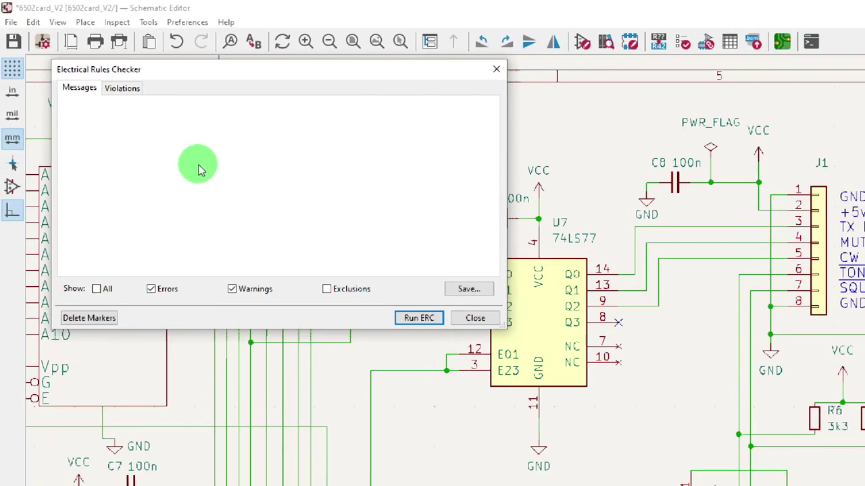
drag(236, 74, 284, 74)
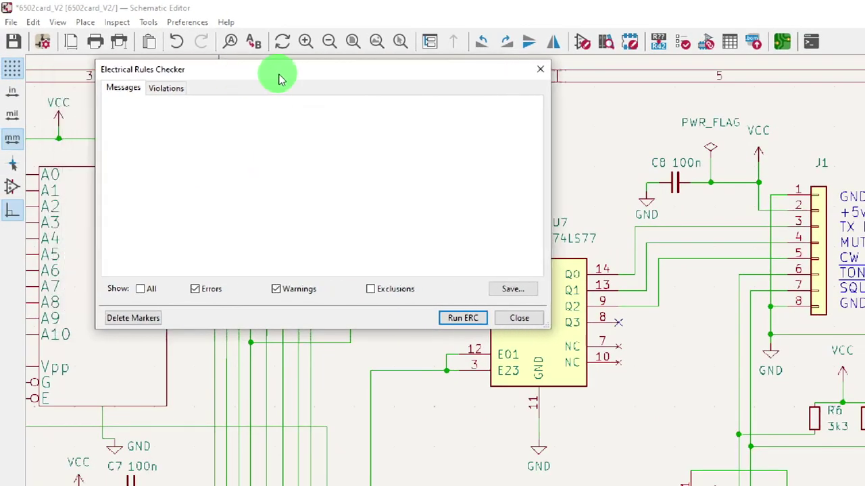
click(467, 319)
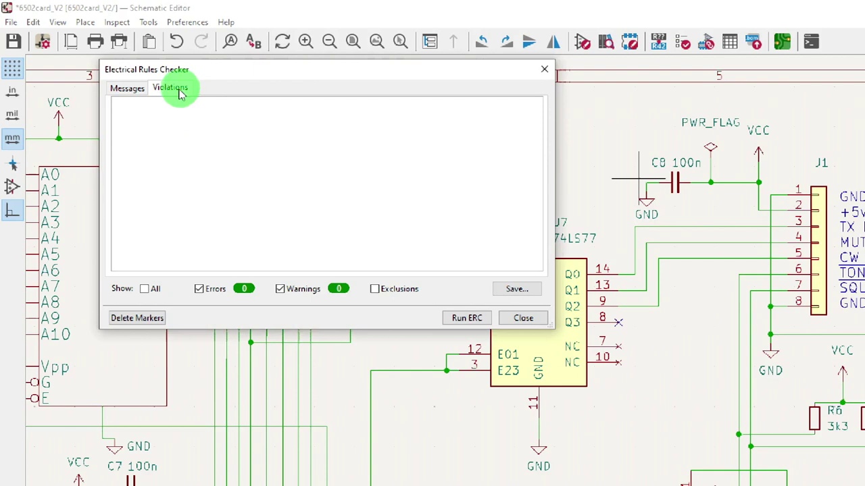
Review the electrical rules check messages and violations against U7's unconnected pins, and close the checker.
click(126, 90)
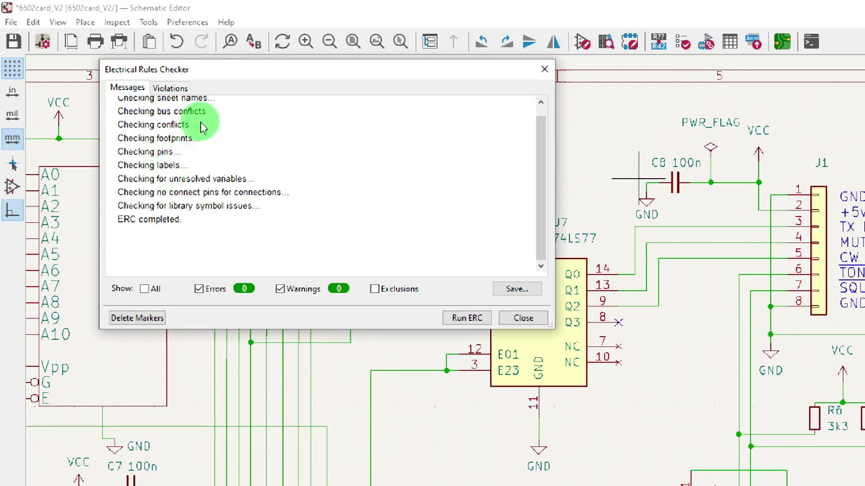
click(173, 88)
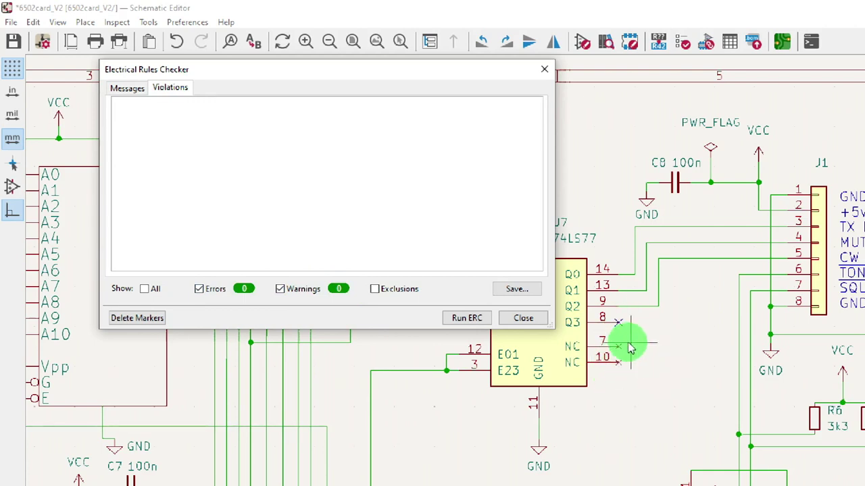
click(618, 363)
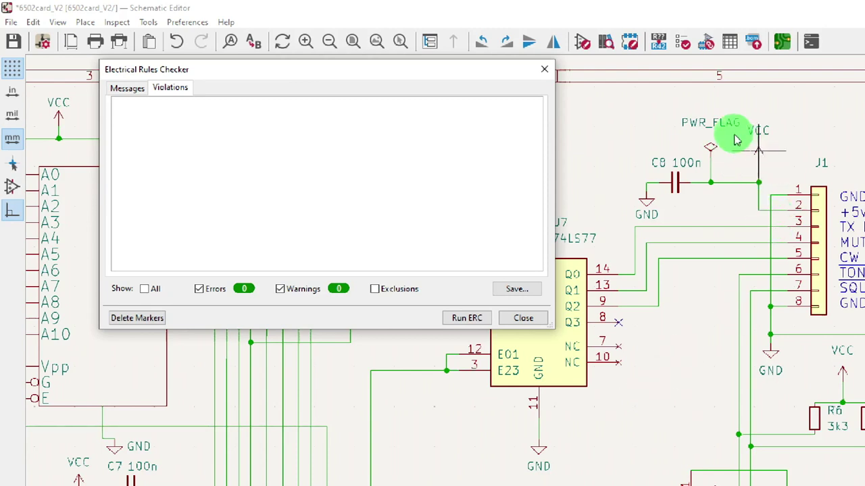
click(544, 69)
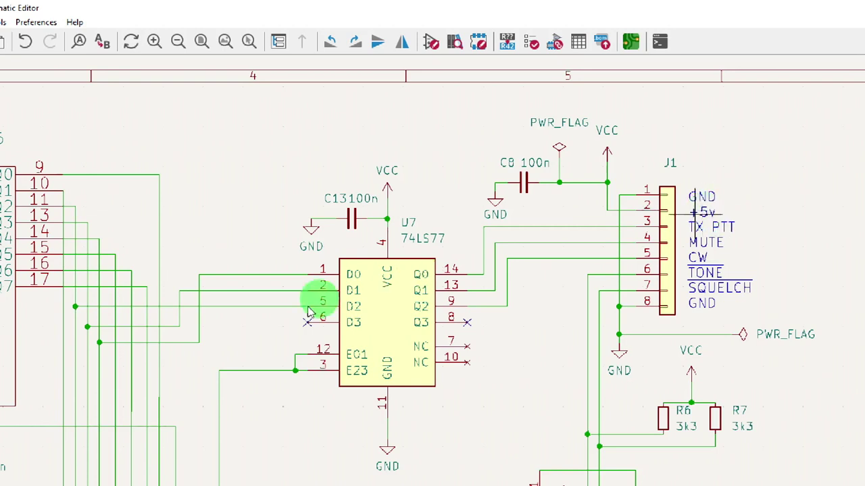
scroll(232, 343, down, 2)
scroll(471, 392, down, 2)
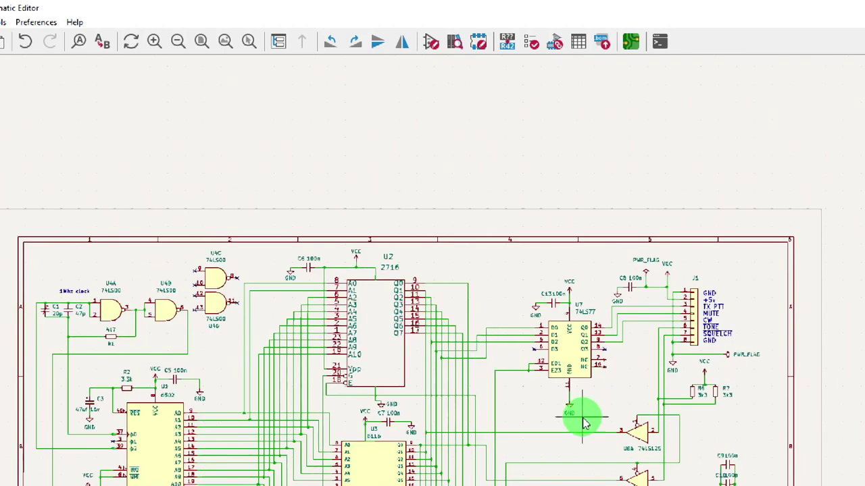
scroll(494, 291, down, 6)
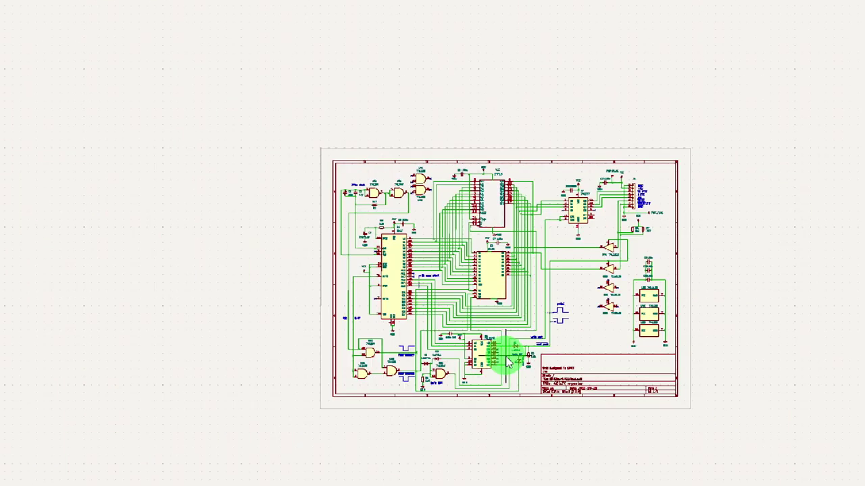
scroll(493, 264, up, 6)
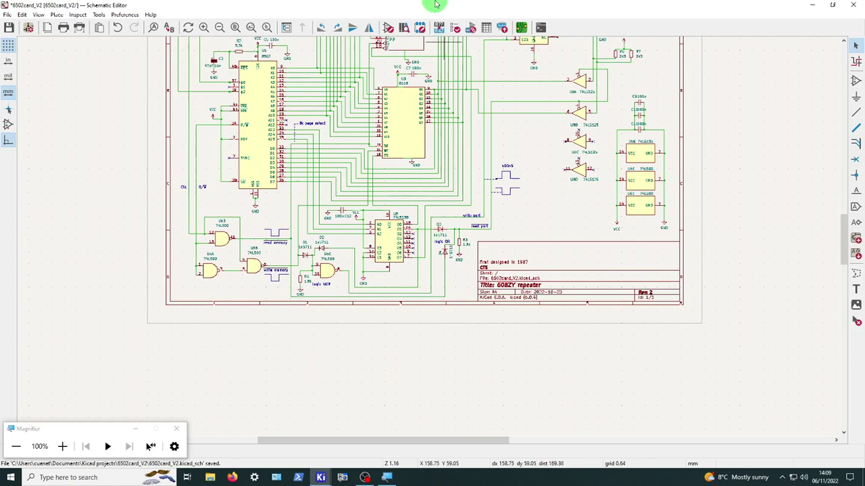
scroll(430, 239, down, 2)
scroll(429, 240, up, 2)
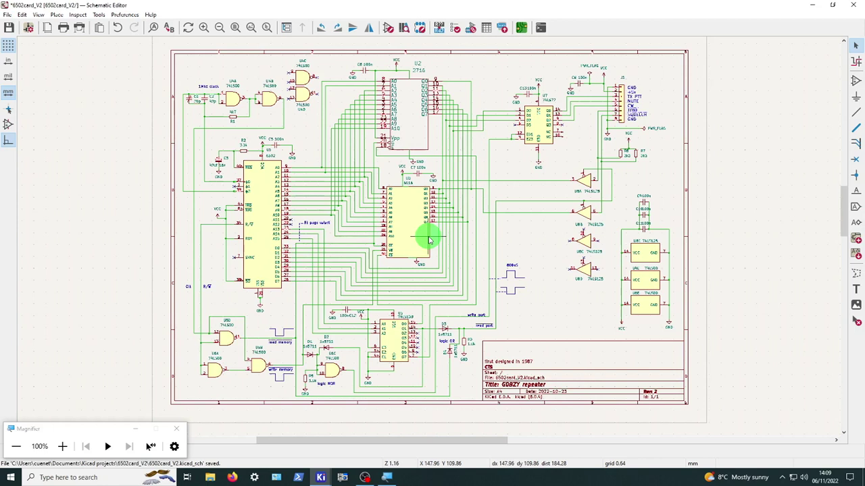
click(98, 15)
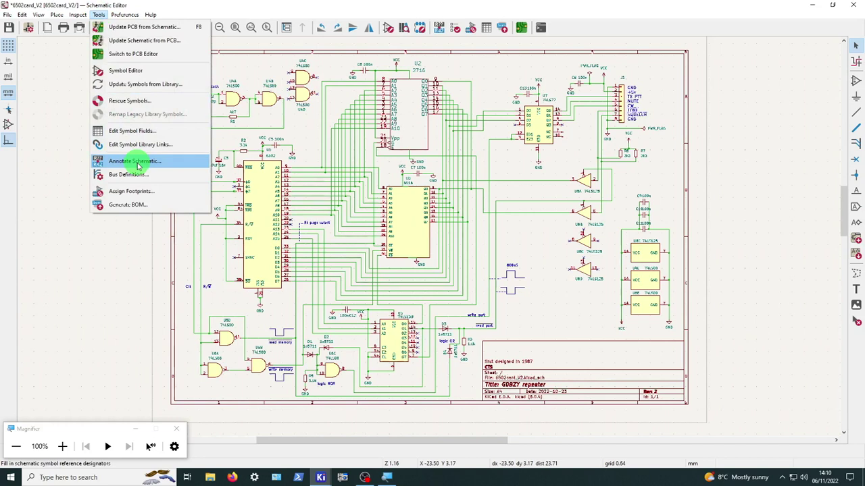
mouse_move(80, 19)
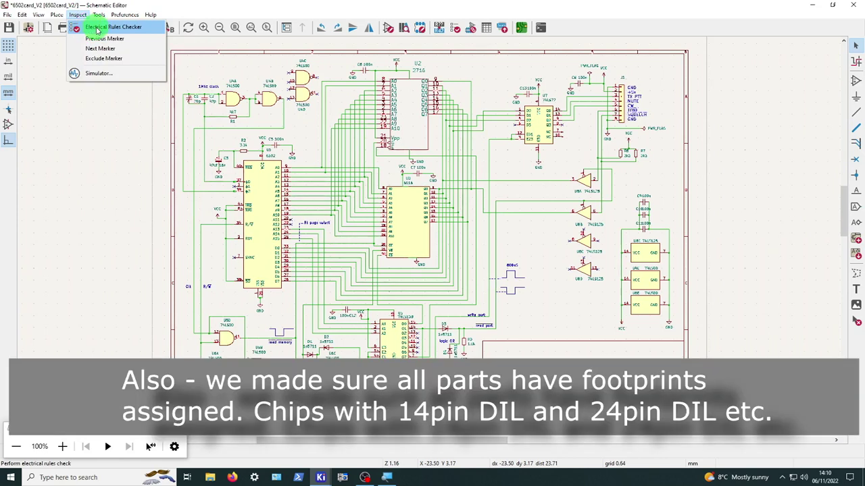
click(109, 116)
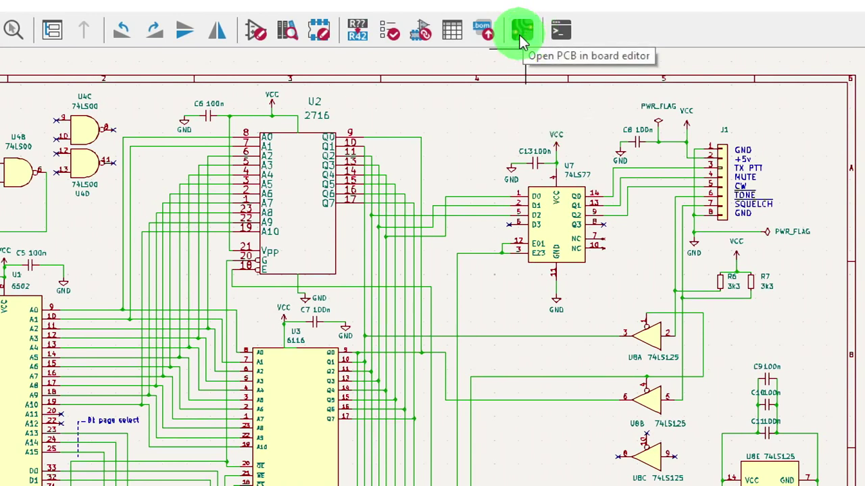
Open the project's board in the PCB Editor.
click(521, 37)
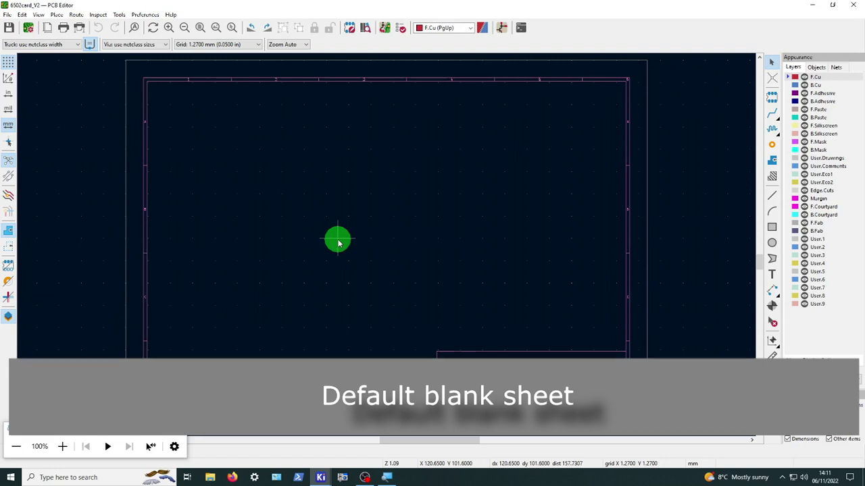
Update the PCB from the schematic with footprint replacement enabled, reviewing the pending changes before applying them, and close the update dialog.
click(386, 30)
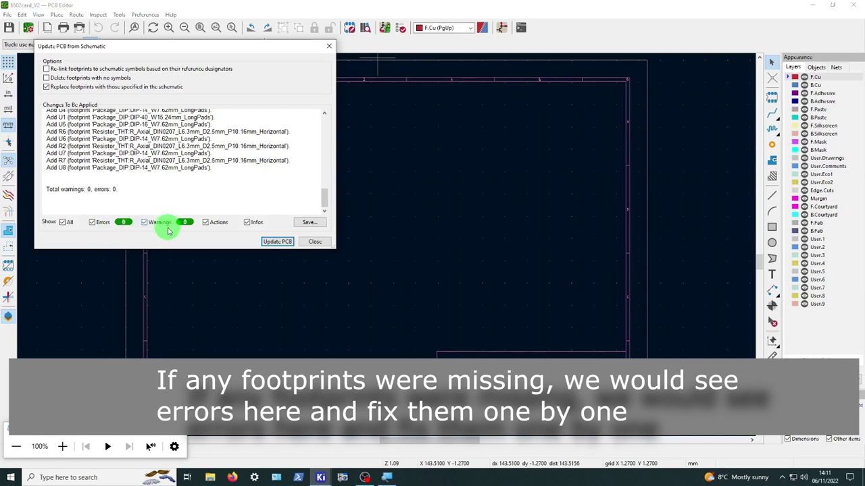
drag(324, 197, 321, 122)
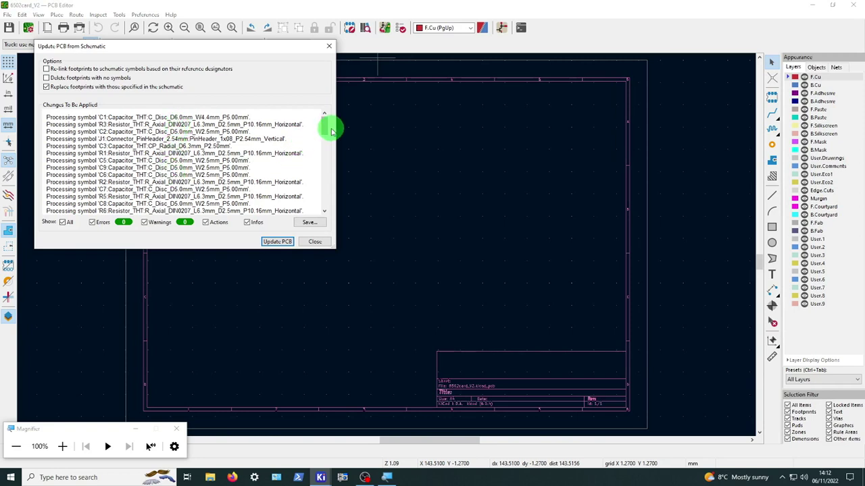
drag(324, 127, 324, 199)
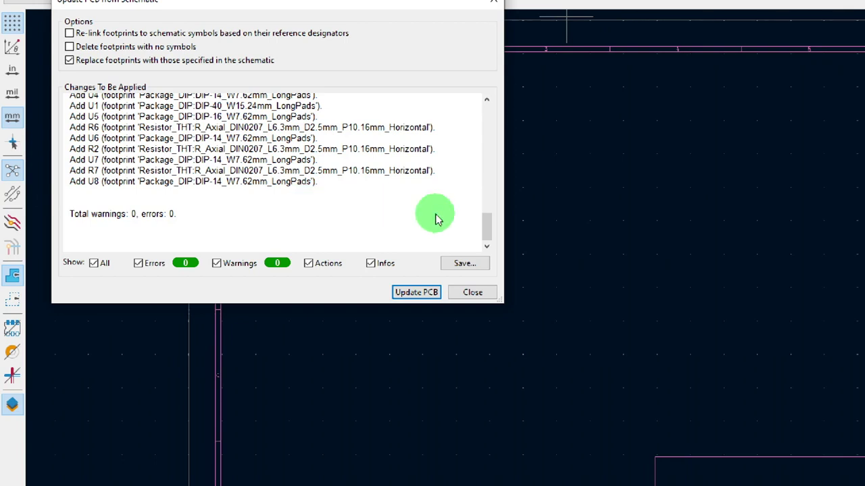
key(super+minus)
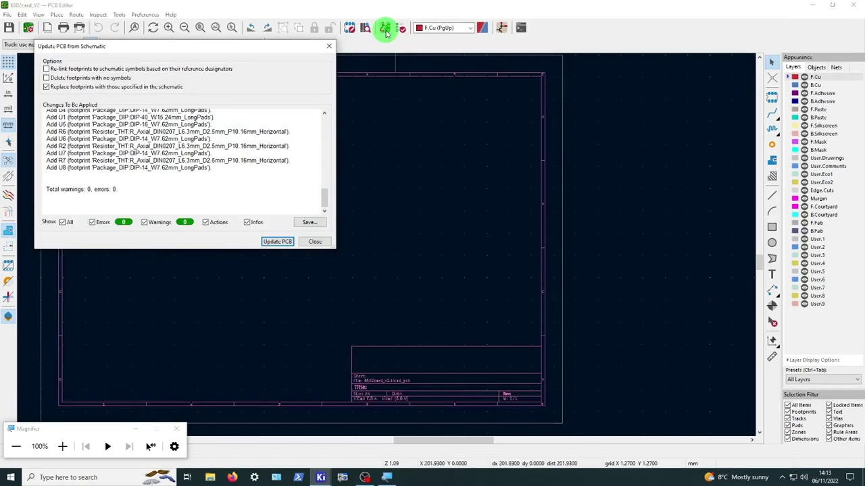
click(277, 242)
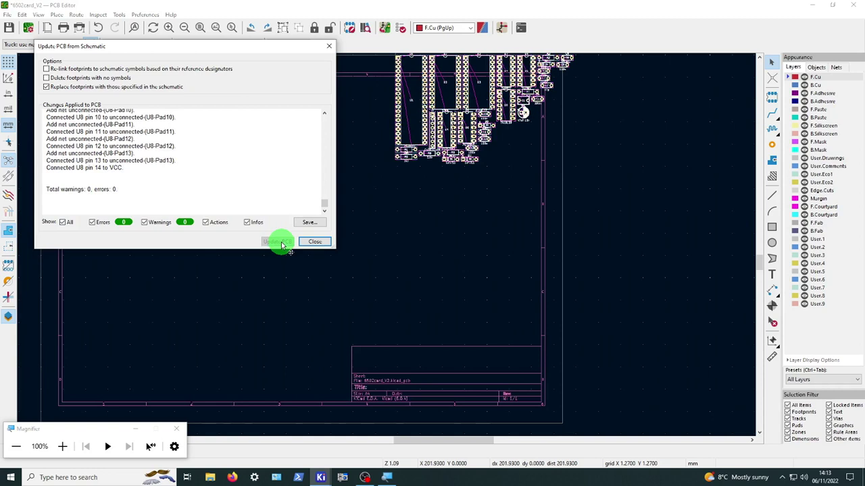
click(317, 242)
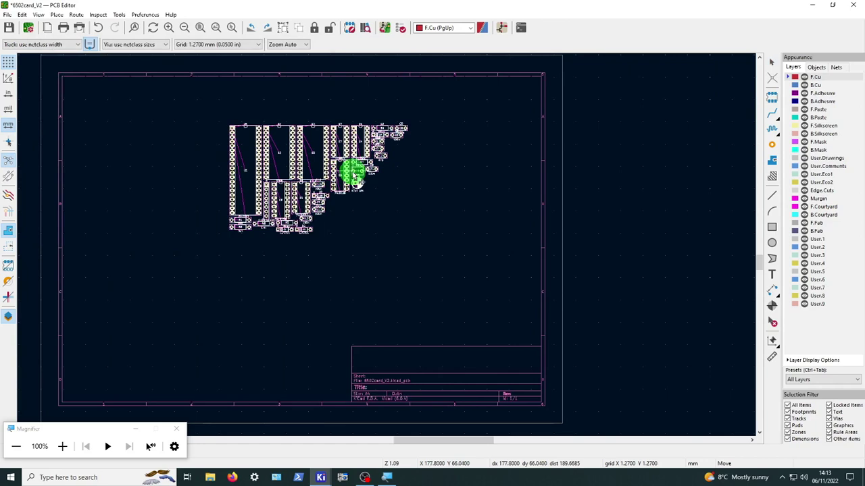
Place the imported footprint cluster in the empty area just above the drawing sheet.
scroll(353, 177, up, 3)
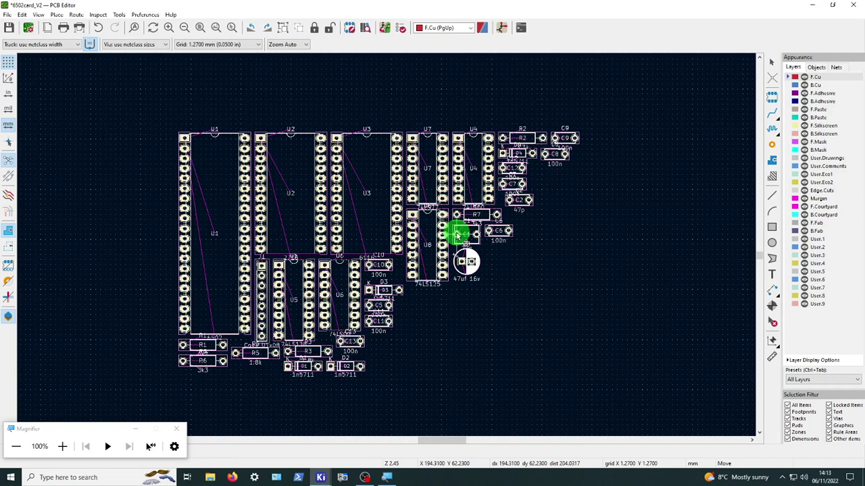
middle_drag(457, 233, 450, 209)
scroll(450, 208, down, 3)
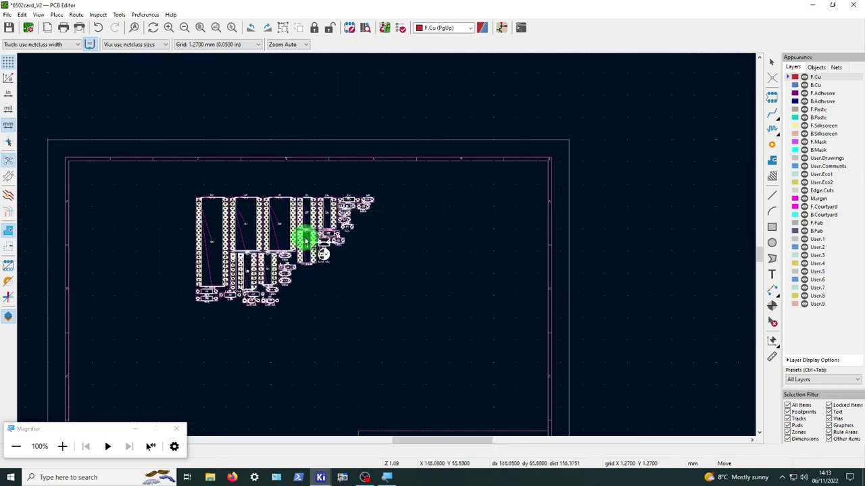
scroll(332, 40, down, 2)
scroll(385, 243, up, 2)
click(400, 199)
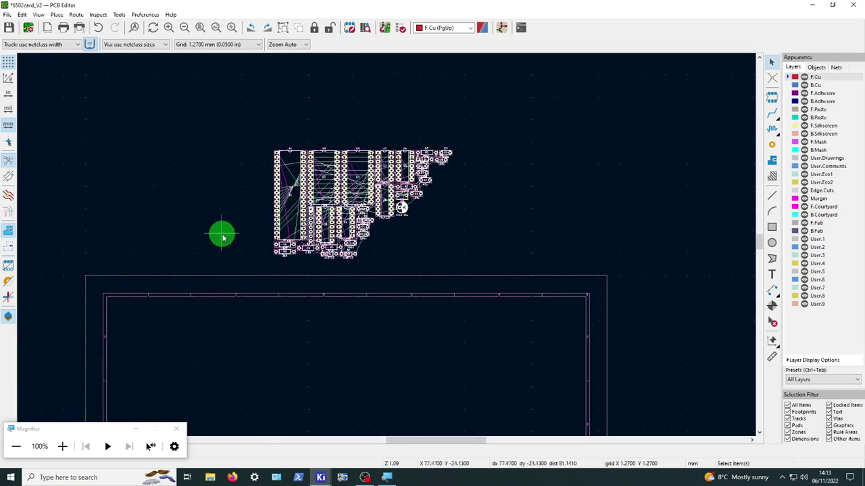
Examine the ratsnest connections and pad labels around U1 and across the rest of the footprint cluster.
scroll(344, 192, up, 3)
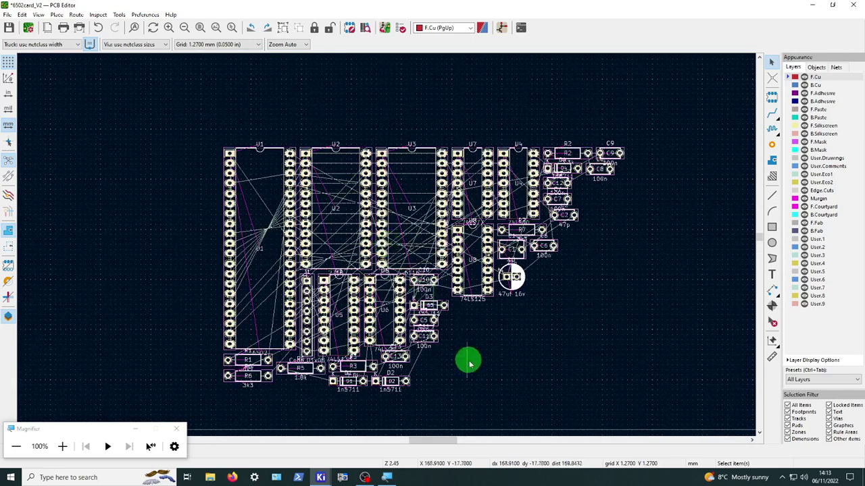
scroll(467, 358, up, 1)
scroll(293, 147, down, 1)
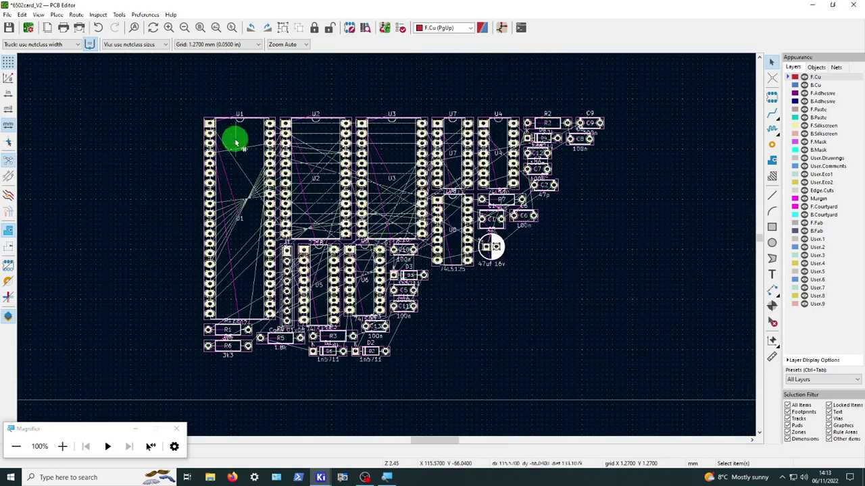
scroll(239, 218, up, 2)
scroll(386, 248, up, 4)
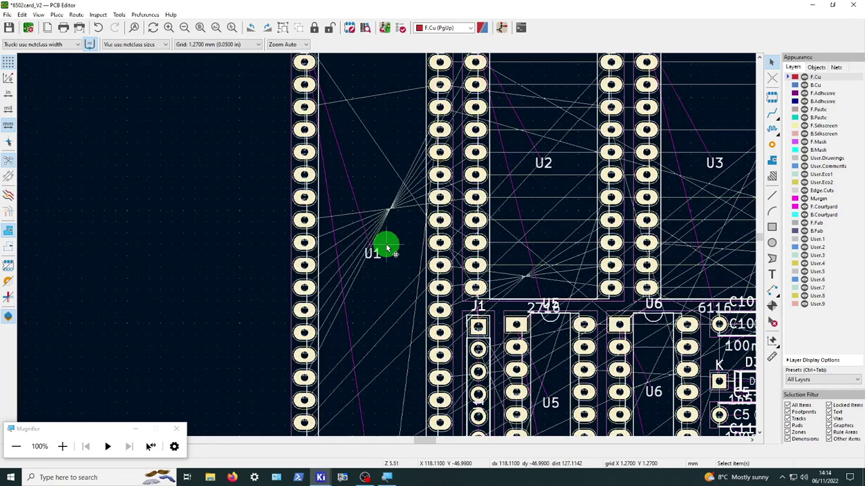
scroll(387, 248, up, 2)
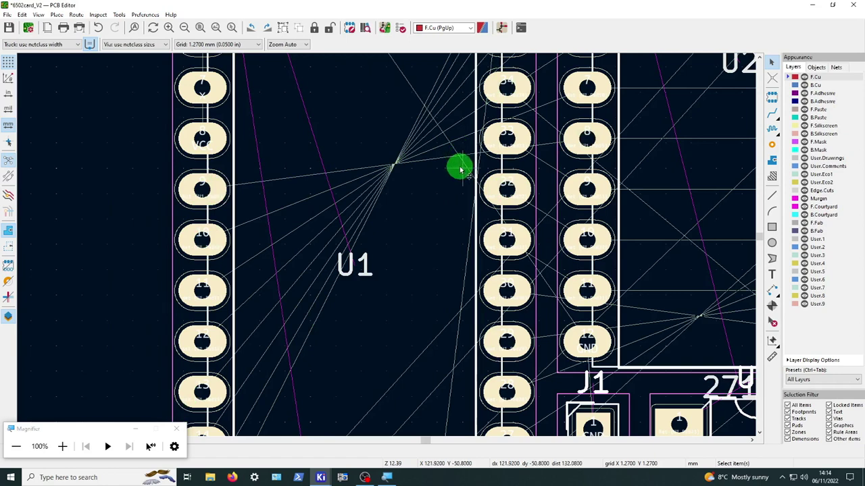
scroll(458, 183, down, 2)
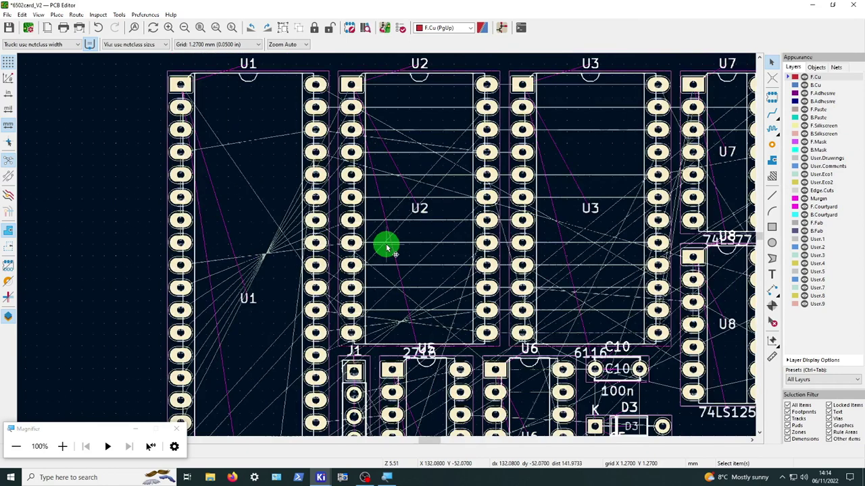
scroll(388, 249, down, 1)
scroll(387, 249, down, 1)
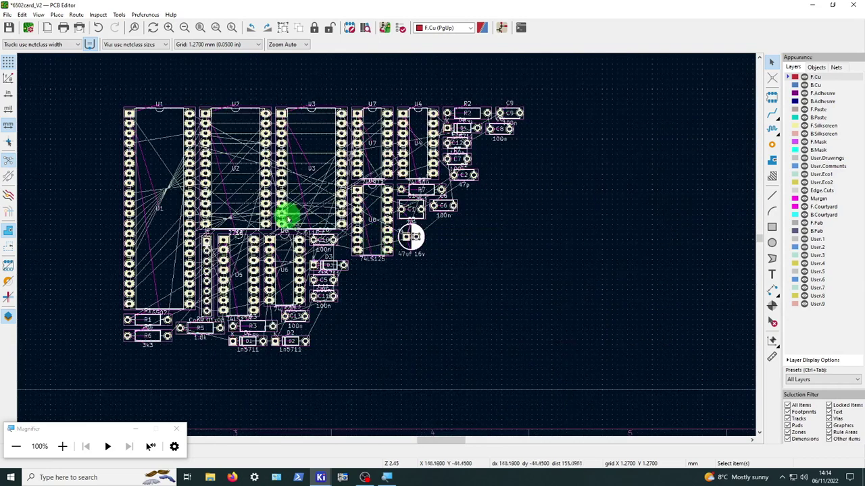
scroll(380, 299, down, 1)
scroll(396, 309, down, 1)
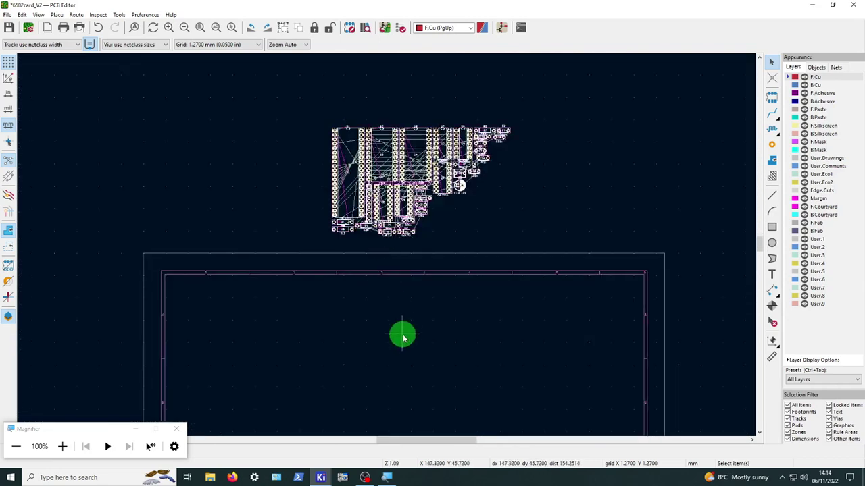
scroll(392, 291, up, 2)
scroll(378, 217, up, 1)
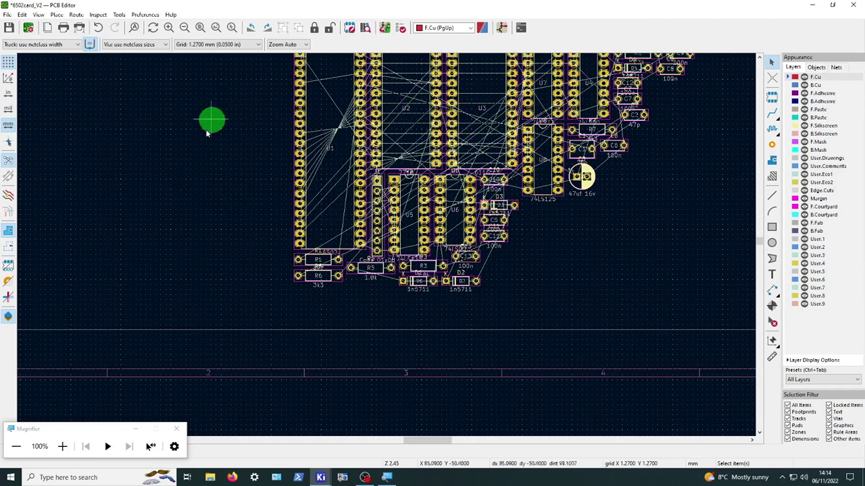
Move the 40-pin 6502 footprint U1 out of the cluster into the free area to the cluster's left.
scroll(387, 248, down, 2)
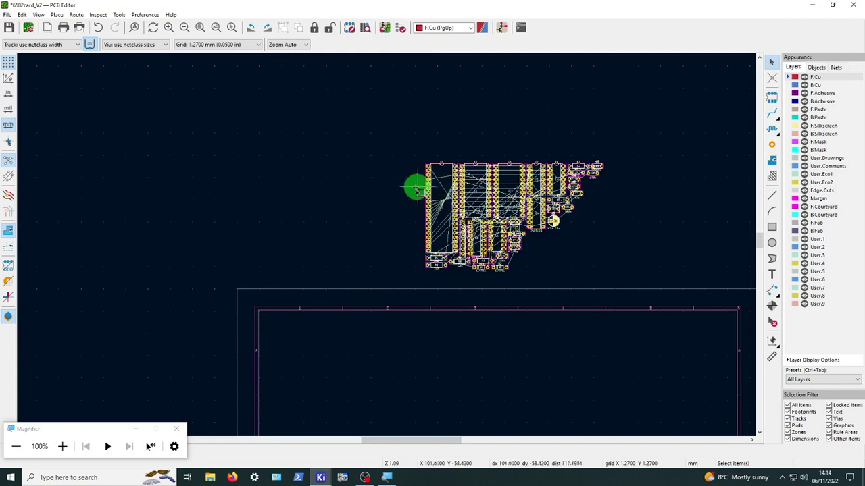
click(439, 189)
drag(440, 191, 361, 239)
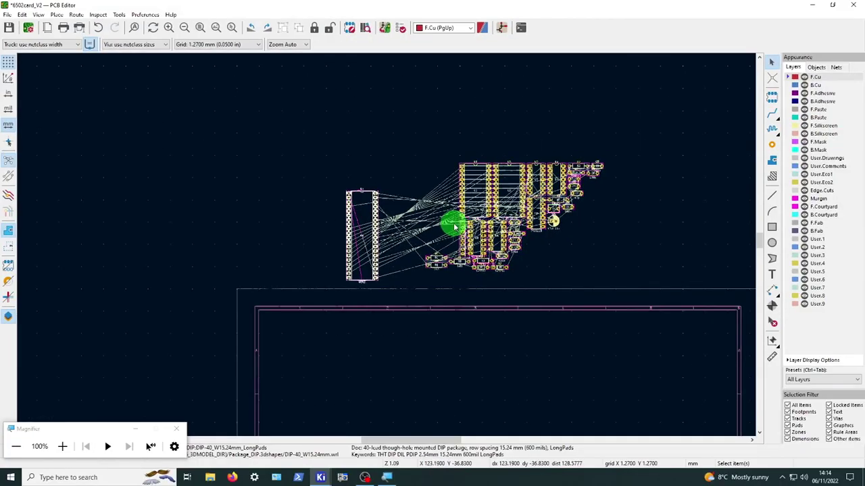
scroll(511, 228, up, 3)
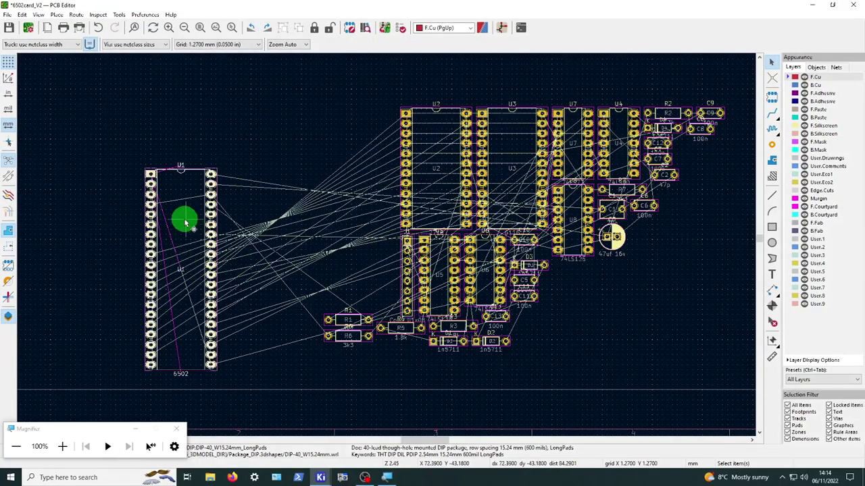
key(m)
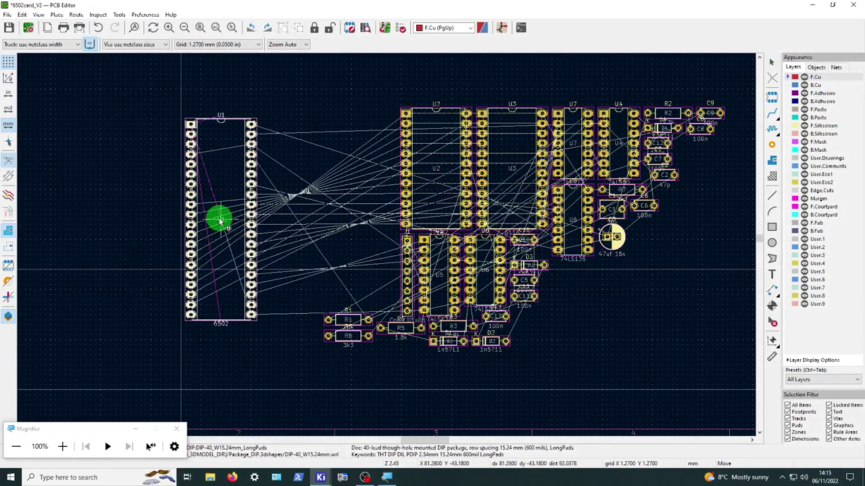
click(218, 279)
scroll(235, 409, down, 1)
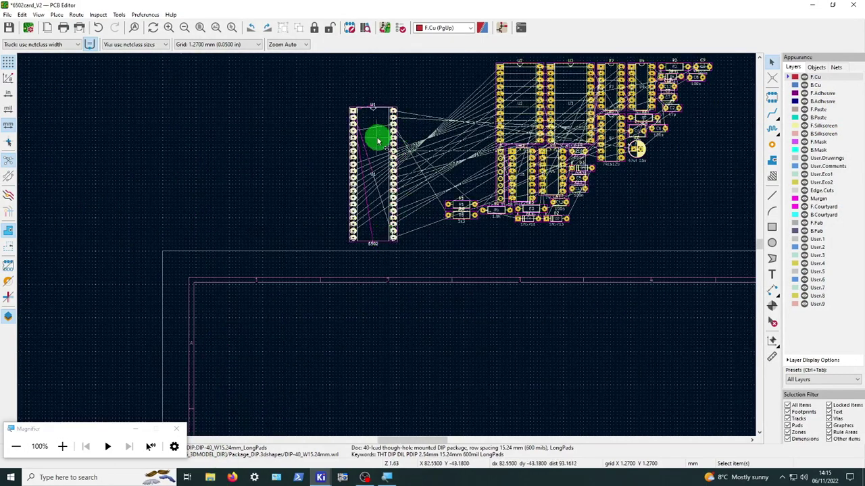
Move U1 down onto the drawing sheet, placing it in the left part at about mid-height.
drag(373, 142, 357, 372)
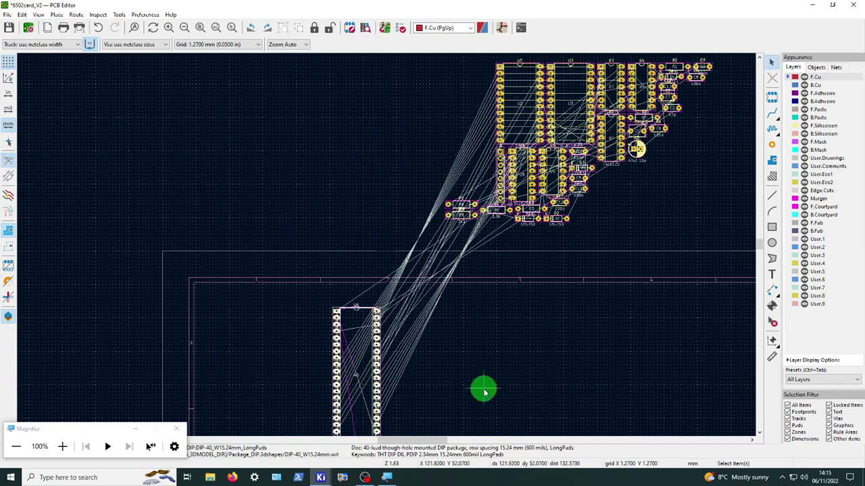
scroll(482, 385, down, 1)
scroll(377, 186, down, 1)
drag(329, 214, 329, 233)
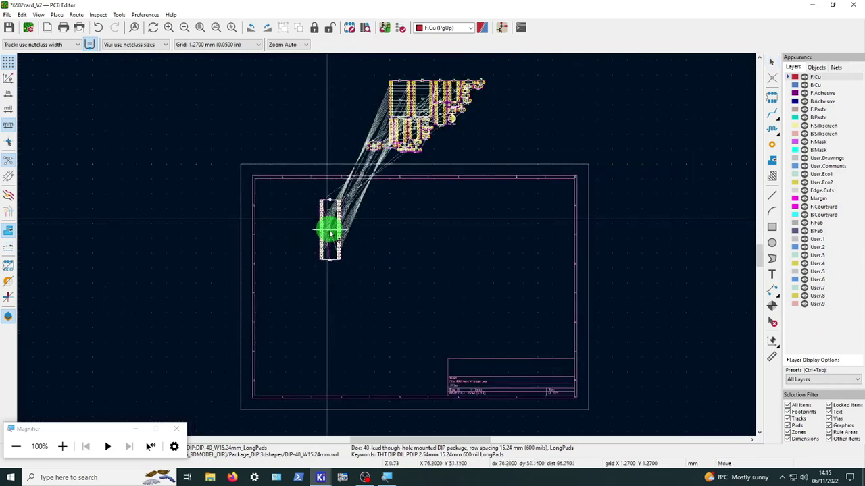
drag(320, 276, 315, 281)
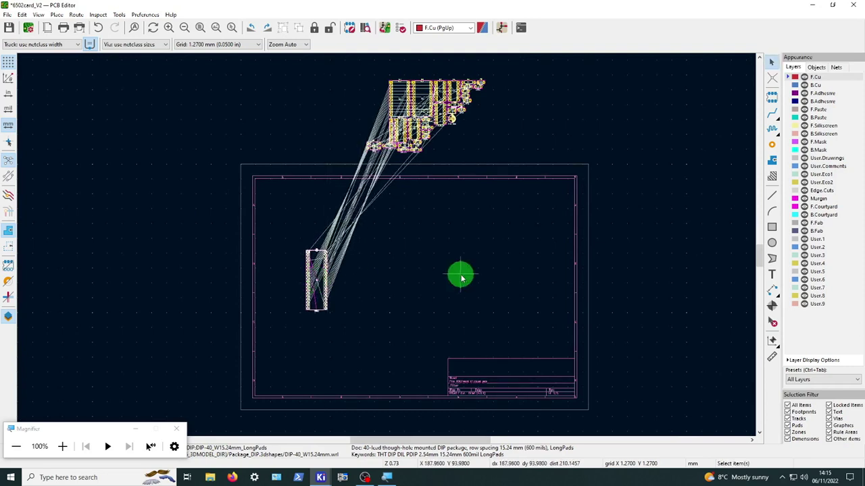
Move the 24-pin footprints U2 and U3 from the cluster onto the sheet, side by side to the right of U1.
click(399, 90)
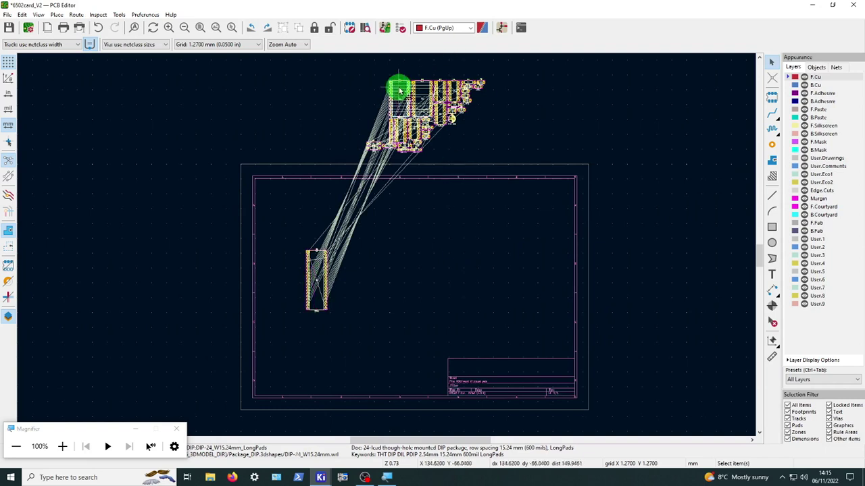
drag(399, 90, 354, 284)
click(414, 102)
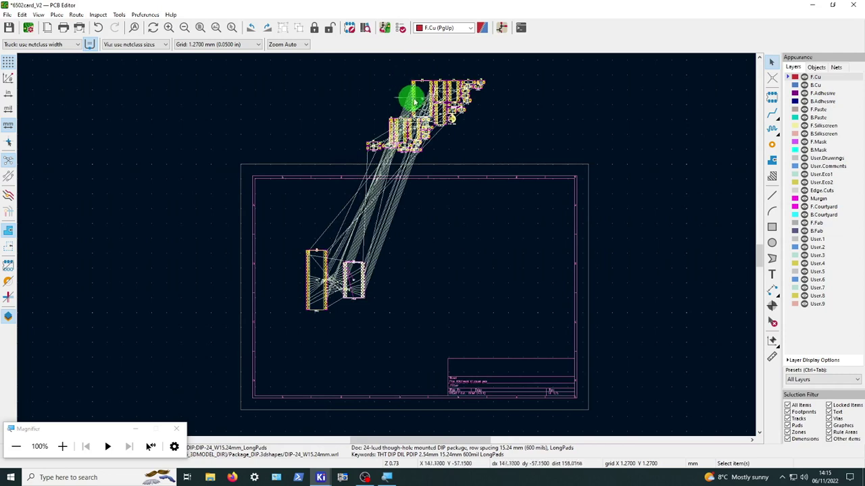
click(421, 91)
drag(421, 91, 381, 284)
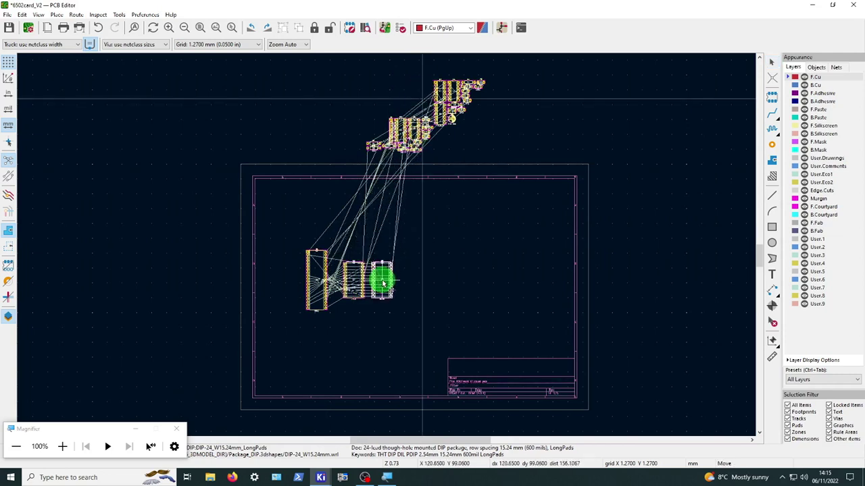
Shift U2 closer to U1 and adjust U3 to widen the gap between them, and clear the selection.
click(347, 270)
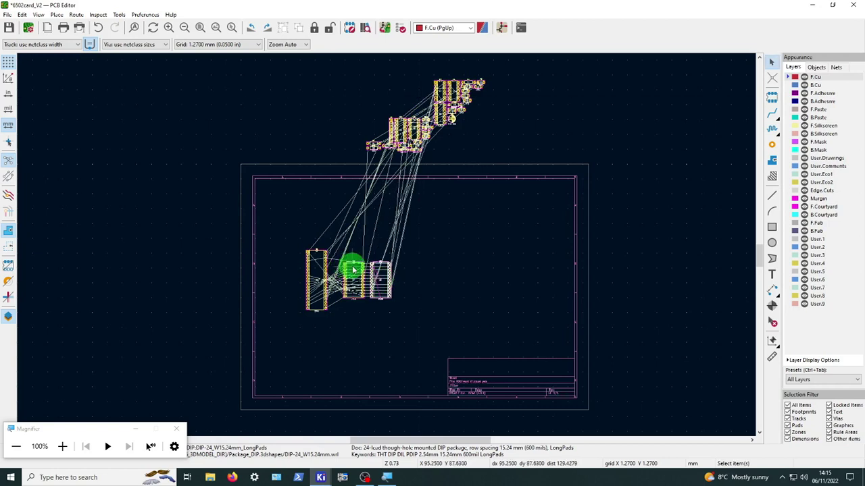
mouse_move(352, 270)
mouse_down()
mouse_move(341, 266)
mouse_move(380, 283)
mouse_up()
click(428, 247)
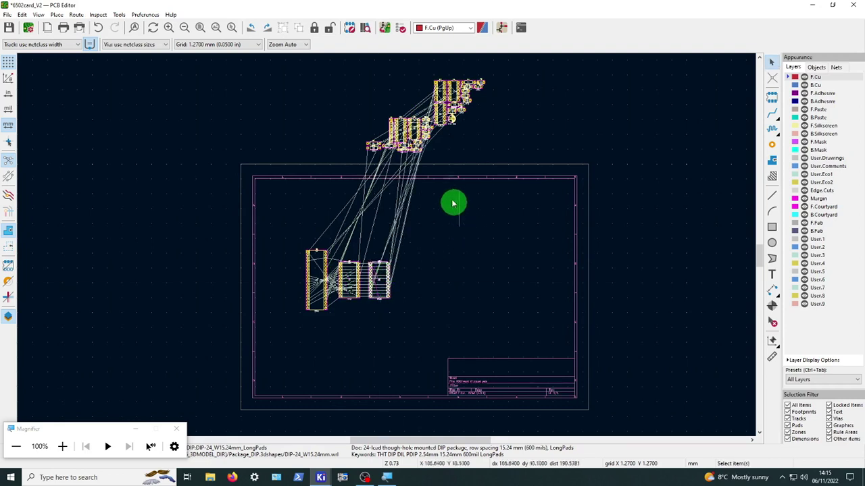
key(Escape)
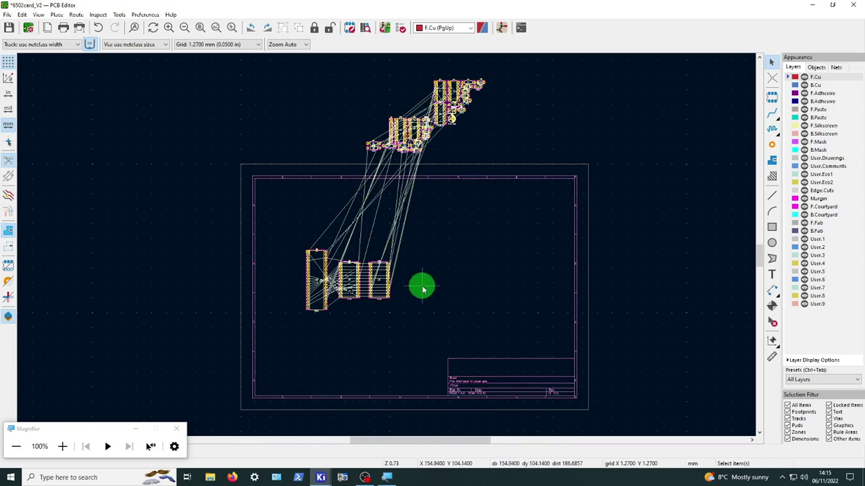
Pick up U1 for moving and set it back down at its original position left of U2.
scroll(422, 289, up, 5)
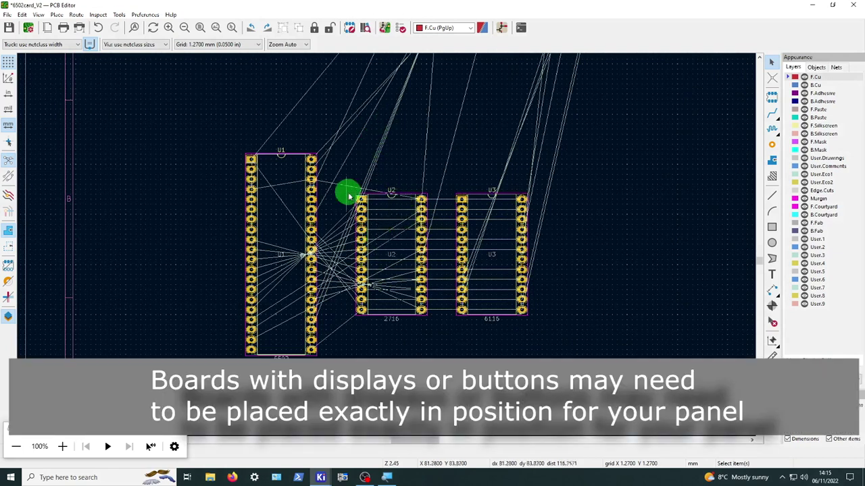
click(285, 173)
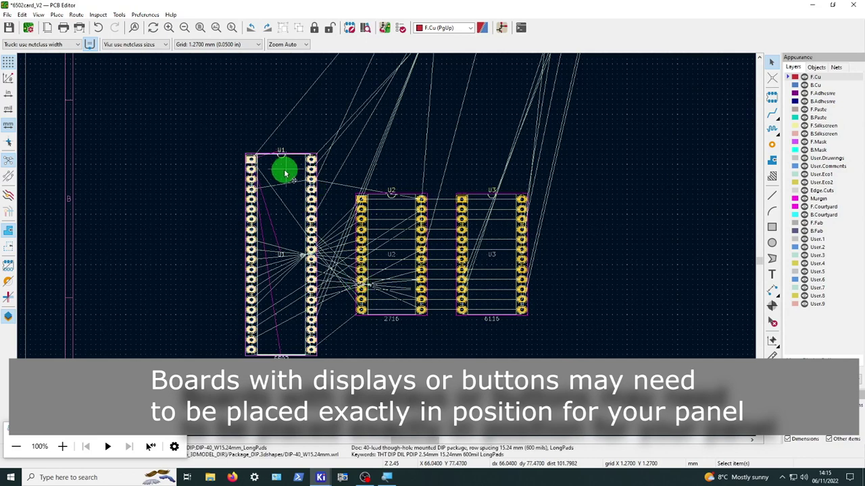
key(m)
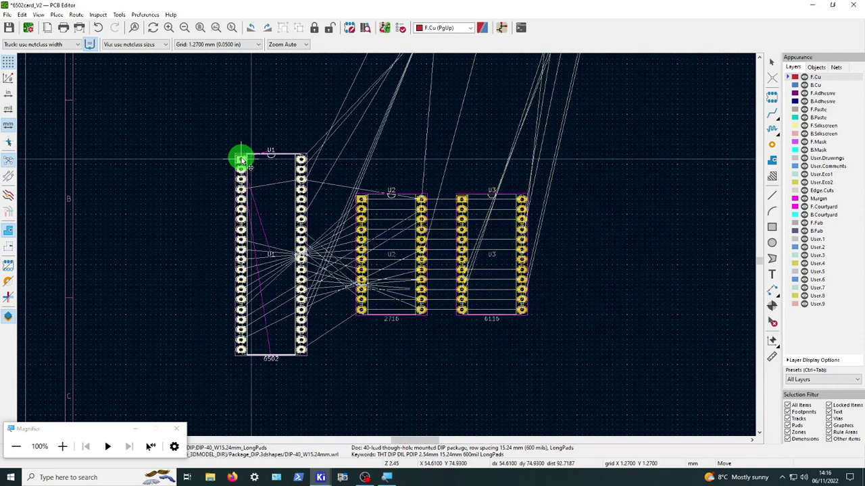
click(251, 160)
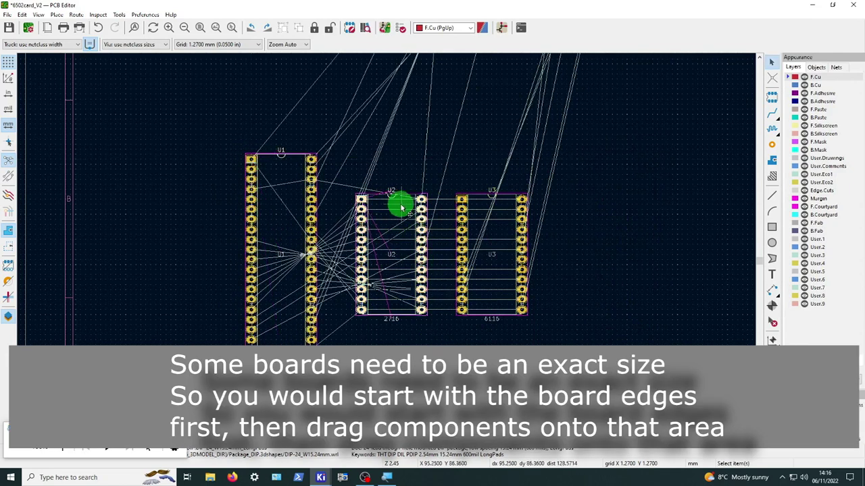
Reposition U2 between U1 and U3, slightly closer to U3 and level with it.
key(m)
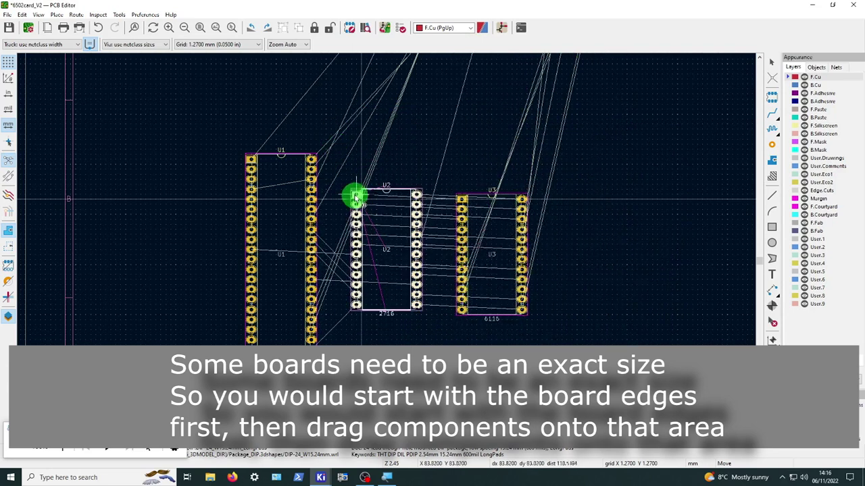
click(361, 186)
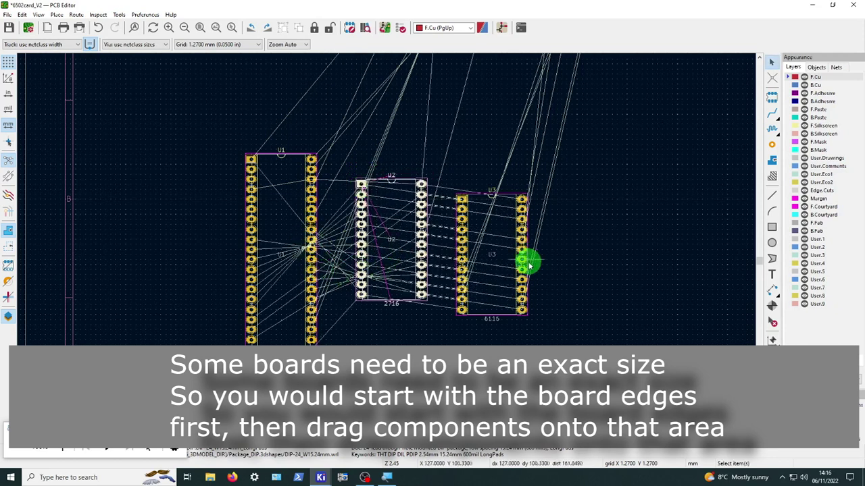
key(m)
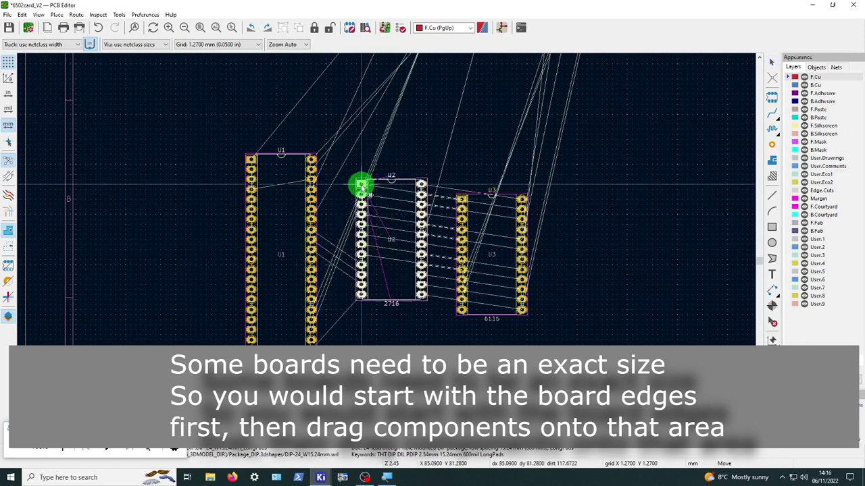
click(366, 201)
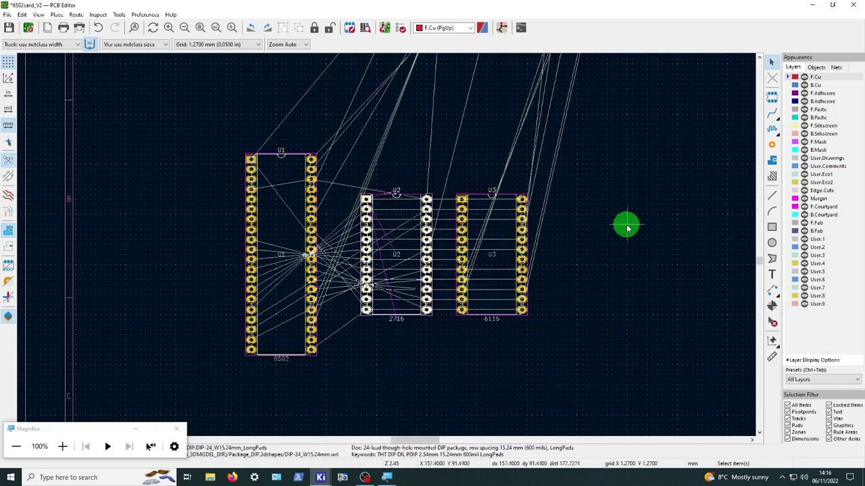
Move U7, U4, U6, U5 and the pin header J1 from the cluster onto the sheet, to the right of U3.
scroll(614, 178, down, 2)
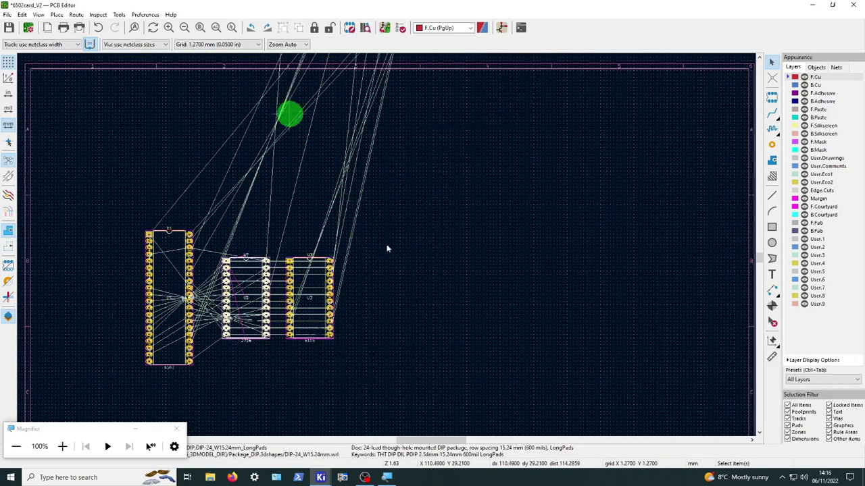
scroll(583, 199, down, 2)
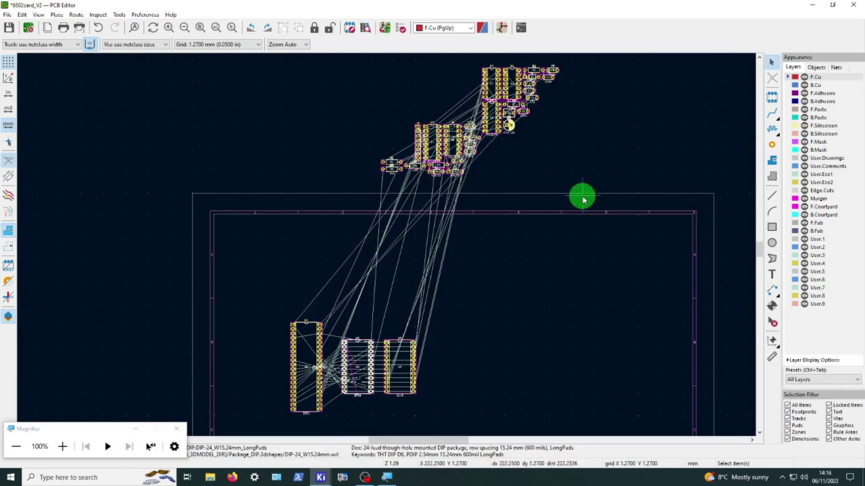
click(490, 72)
drag(490, 71, 523, 275)
drag(513, 77, 522, 334)
drag(430, 136, 477, 359)
click(419, 142)
drag(419, 144, 566, 365)
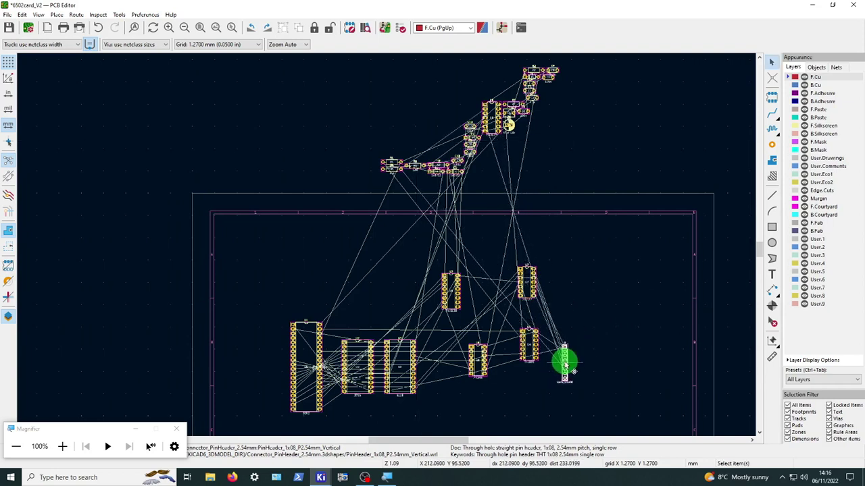
Place U7 and U5 close together in an upper row, and set U6 and U4 side by side to the right of U3.
drag(525, 283, 499, 291)
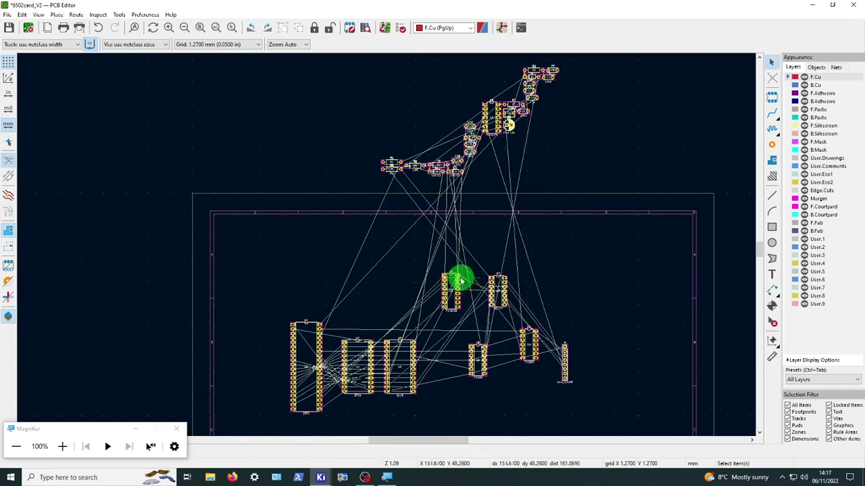
drag(457, 285, 450, 280)
click(474, 361)
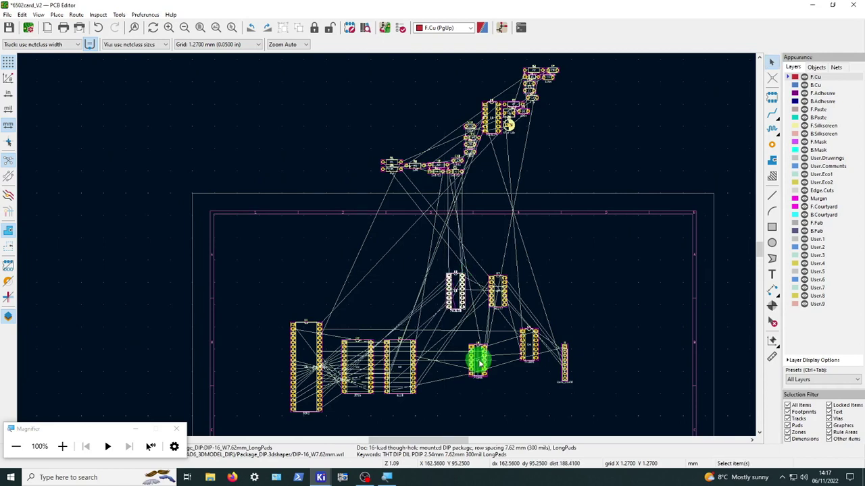
drag(478, 360, 451, 372)
click(541, 347)
drag(533, 342, 385, 239)
scroll(490, 371, up, 2)
scroll(386, 247, up, 2)
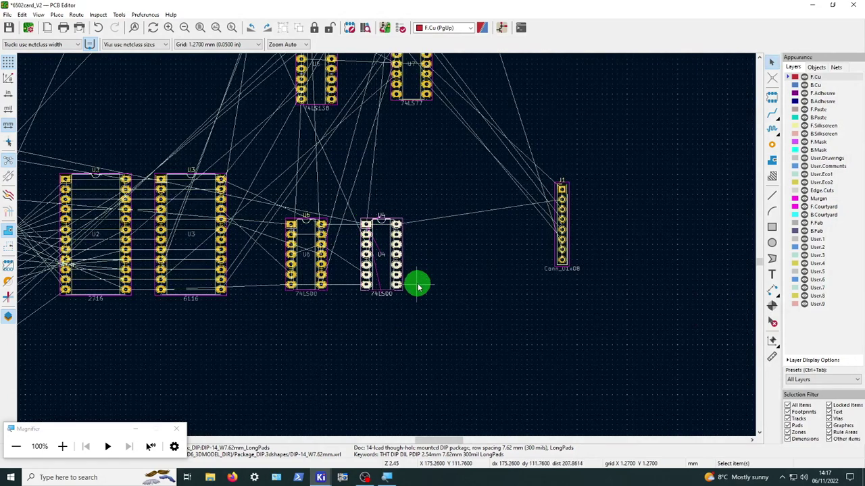
Move all the remaining footprints together from above the sheet into its lower-right area, and clear the selection.
scroll(401, 234, down, 2)
scroll(453, 129, down, 2)
scroll(387, 249, down, 1)
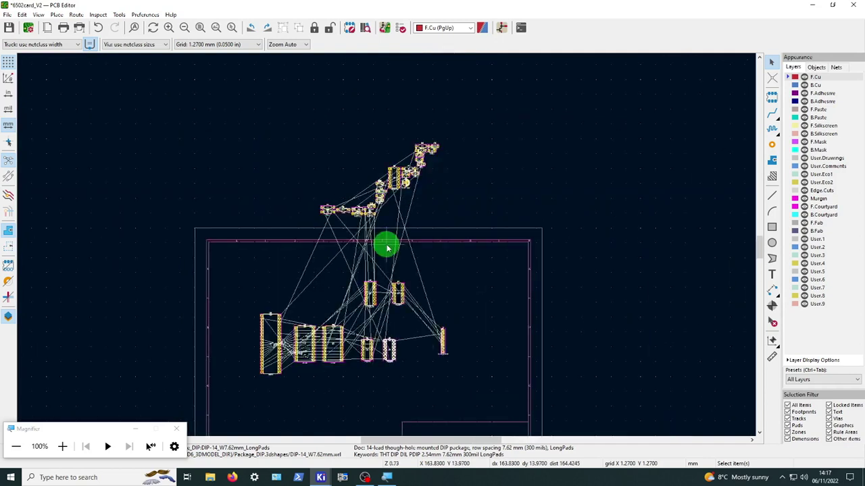
scroll(387, 249, up, 1)
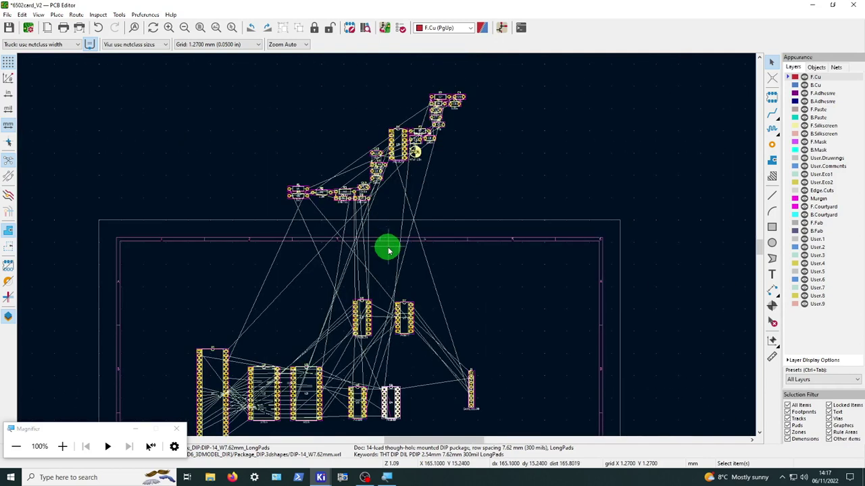
scroll(395, 260, down, 1)
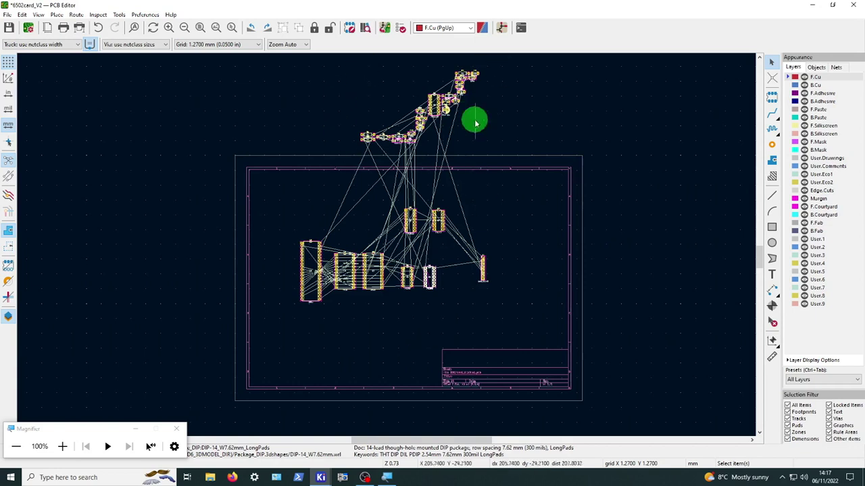
drag(329, 64, 511, 147)
key(m)
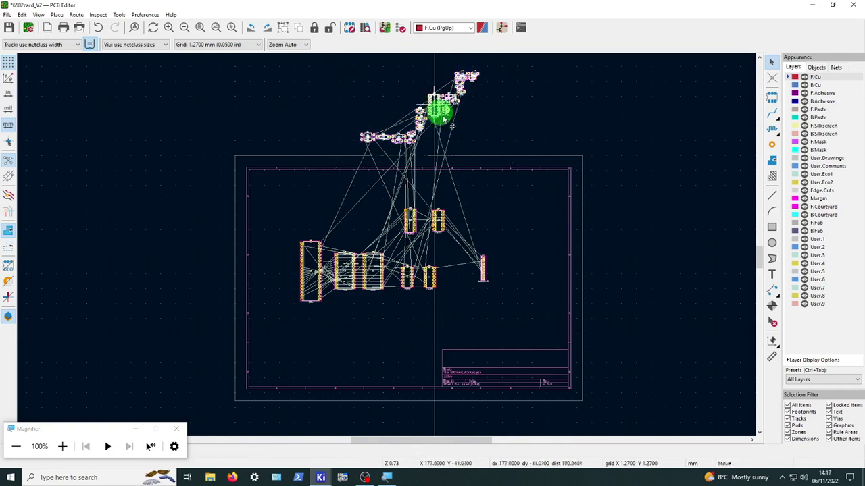
click(507, 290)
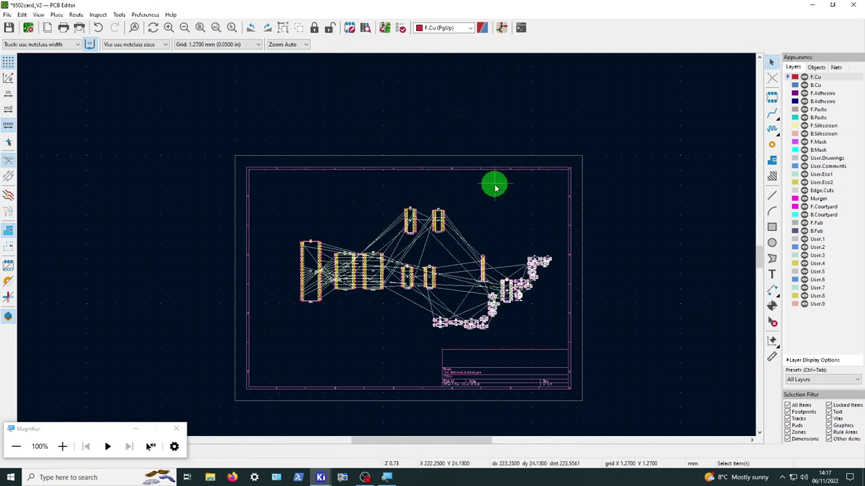
click(493, 199)
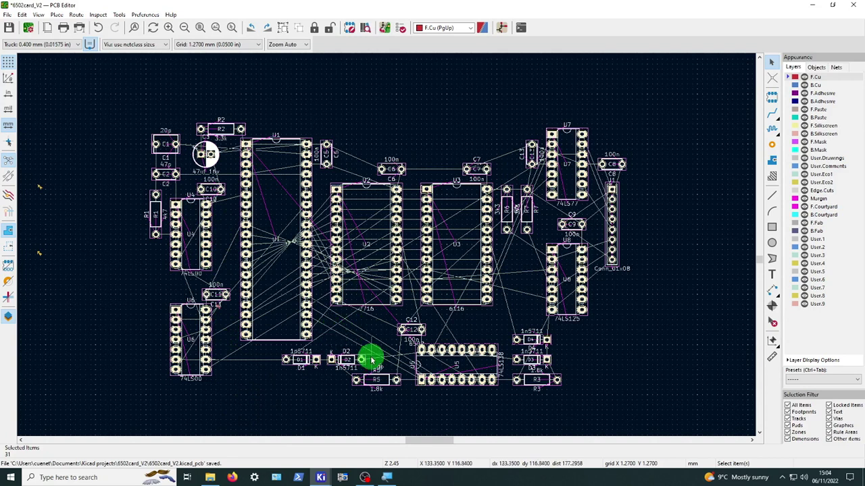
Move C12 left to sit beneath U2, and shift U5 slightly up and left beneath U3.
click(412, 338)
drag(414, 336, 383, 329)
click(464, 369)
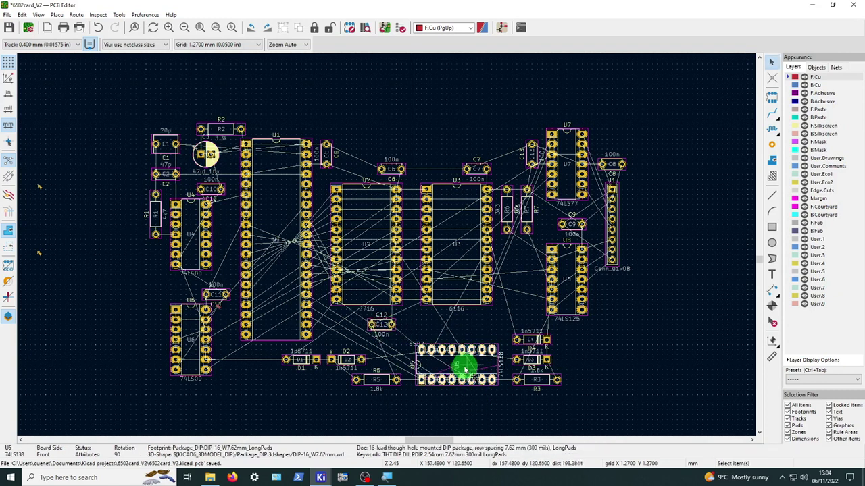
drag(458, 364, 454, 351)
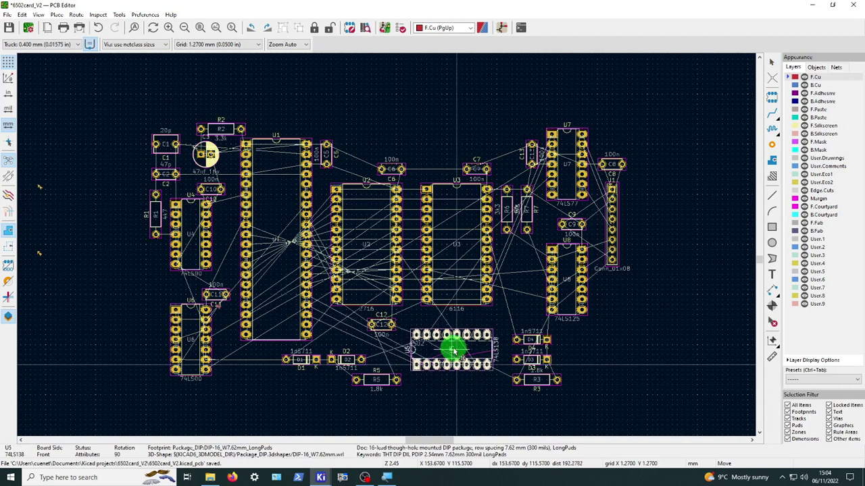
click(454, 350)
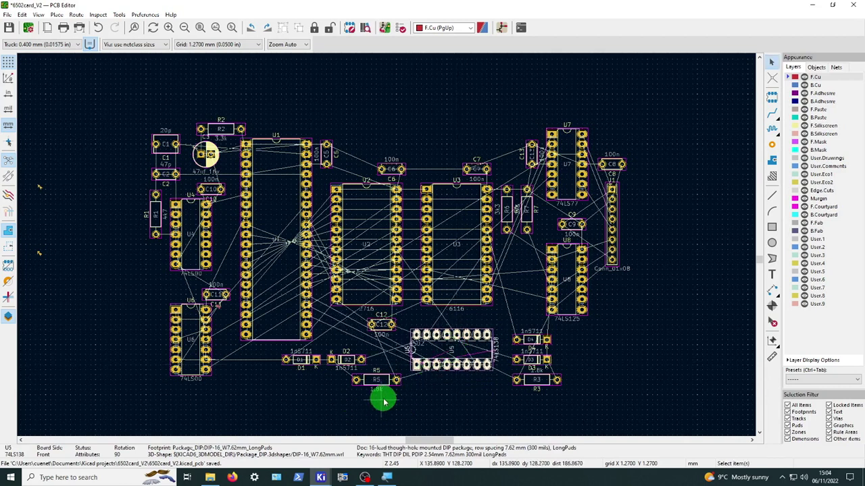
Shift resistor R5 slightly up and right toward U5.
click(385, 384)
key(m)
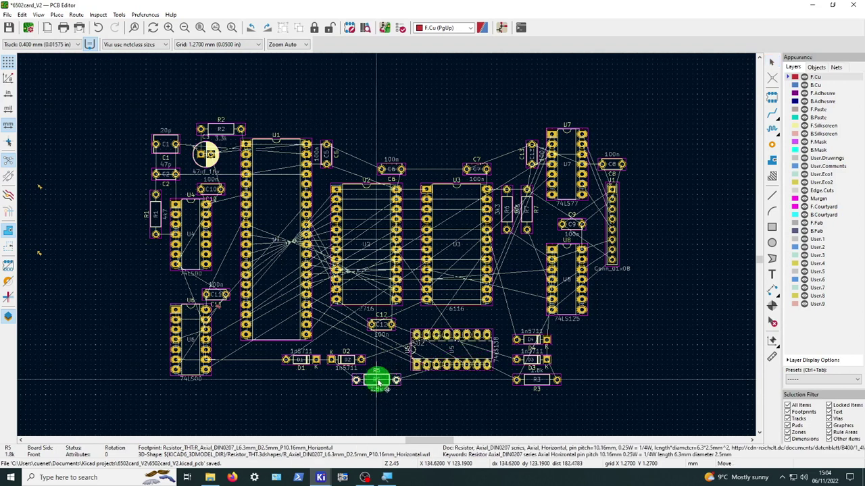
click(382, 381)
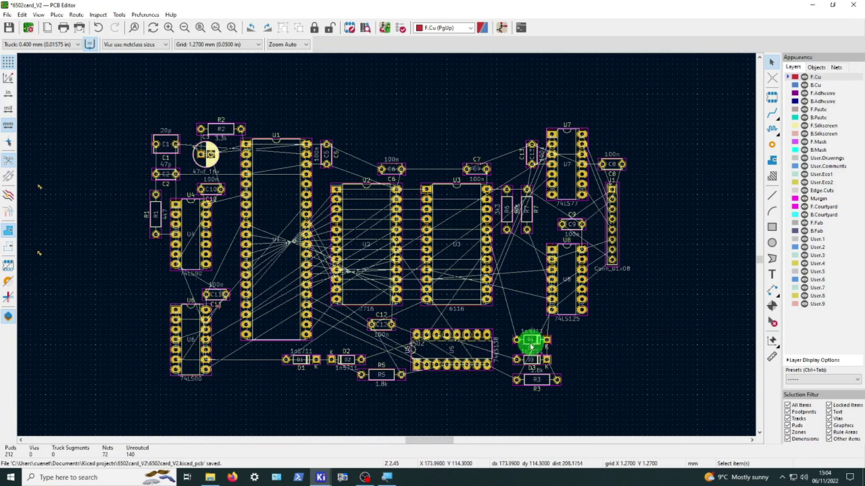
Move D3, D4 and R3 together slightly up and left, and shift U5 up and right toward them.
drag(565, 394, 516, 332)
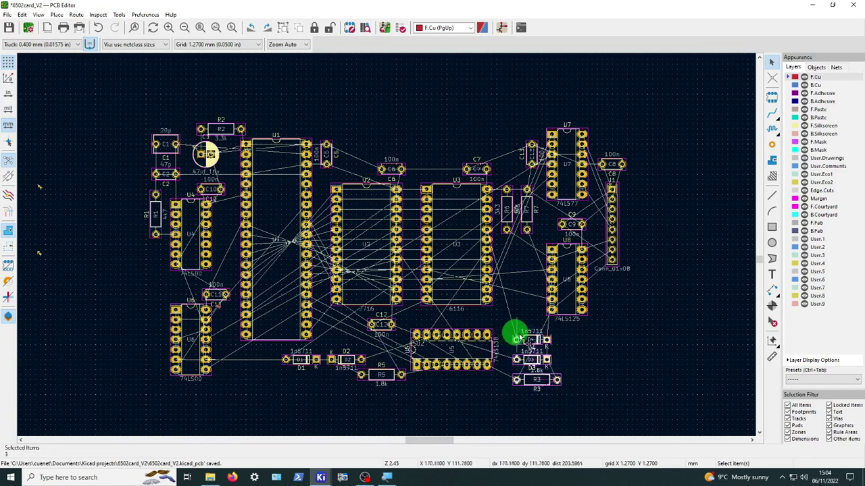
key(m)
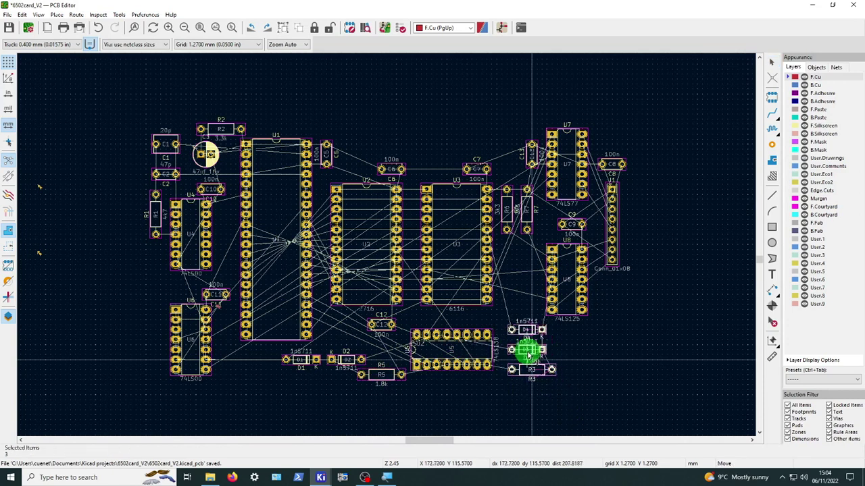
click(530, 352)
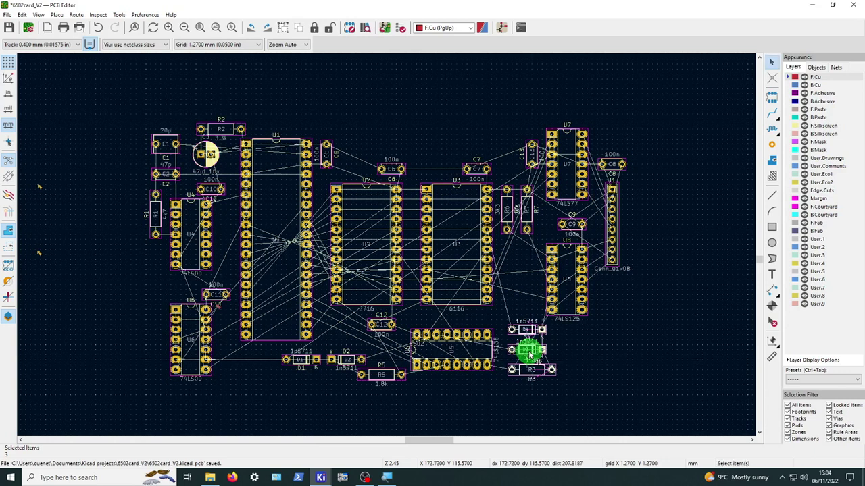
click(447, 400)
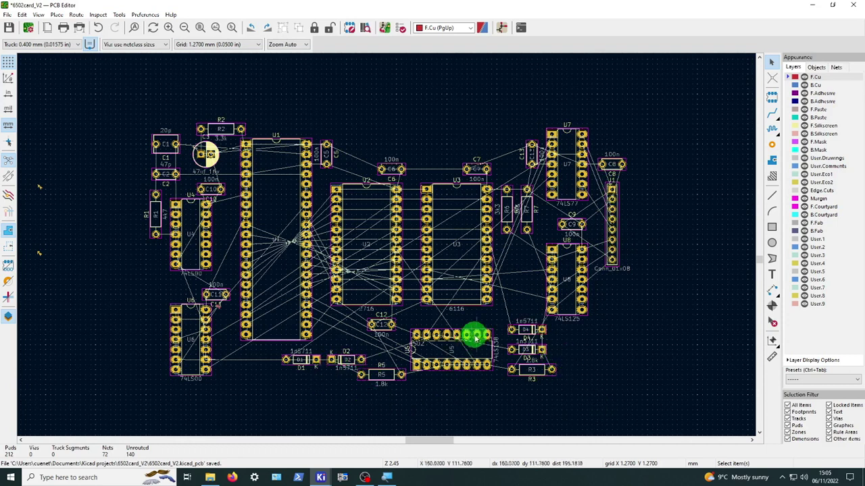
drag(465, 356, 460, 346)
click(475, 399)
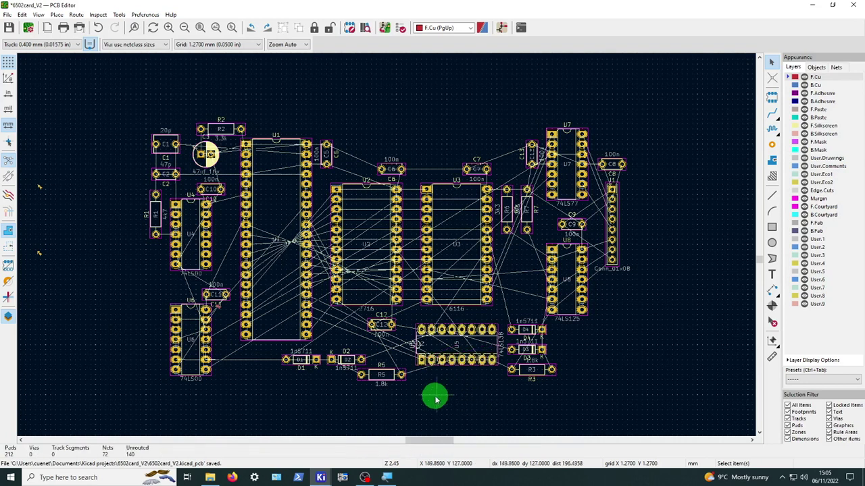
Raise D2 beneath C12, and set R5 horizontally below it, level with U5's lower row of pins.
click(390, 380)
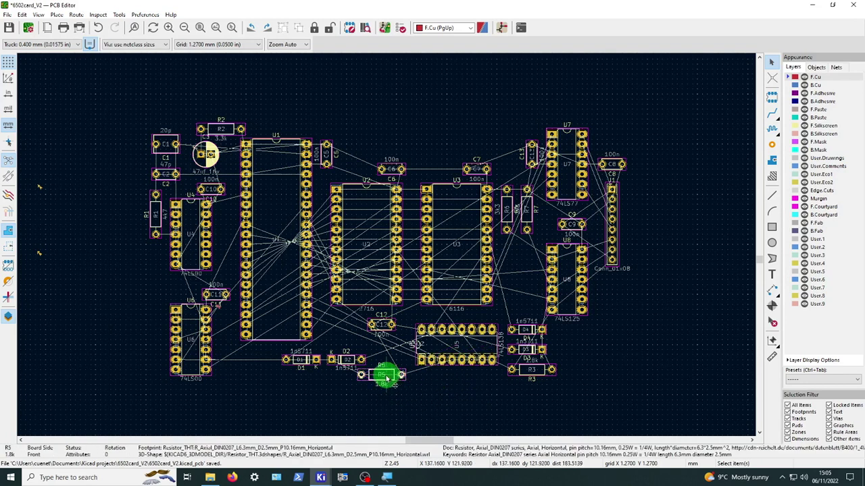
drag(380, 373, 356, 351)
key(r)
click(390, 365)
key(r)
key(r)
key(r)
click(392, 380)
drag(392, 380, 380, 364)
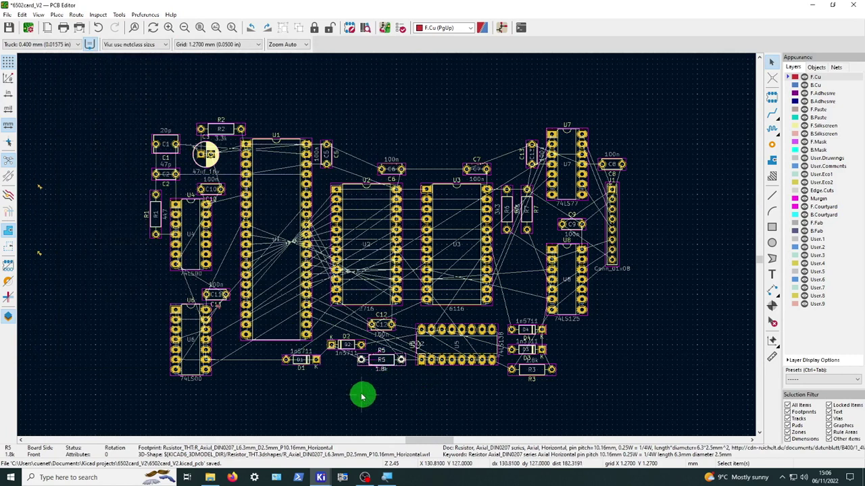
Move diode D1 right until it sits just left of R5 and in line with it, and clear the selection.
click(313, 363)
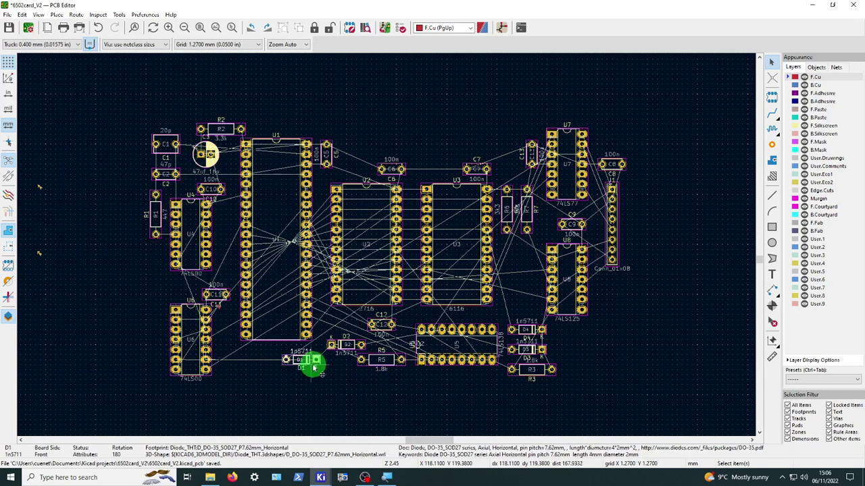
drag(312, 363, 332, 358)
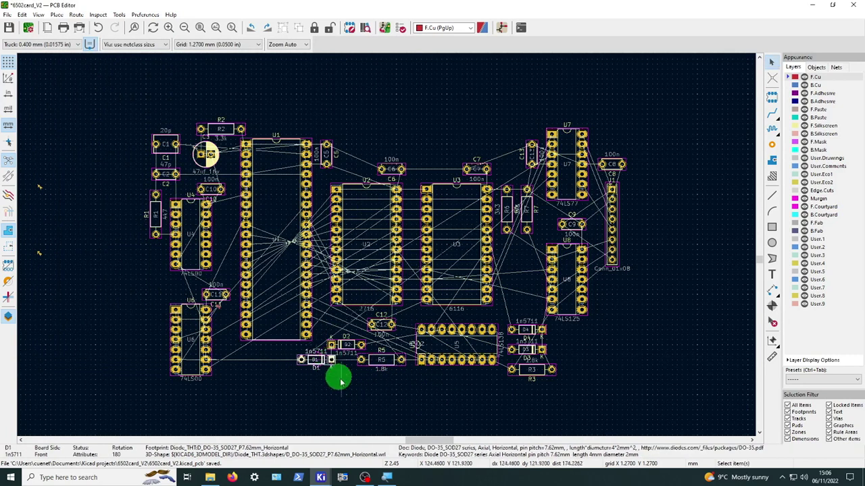
click(344, 384)
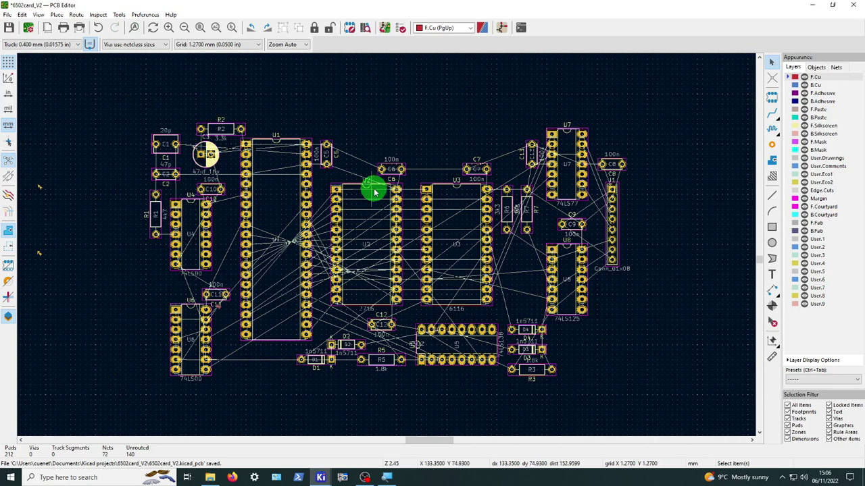
Create a board text reading "G0BZY Repeater v2" with "(c) 2022" on a second line, on the F.Cu layer.
click(40, 15)
click(101, 94)
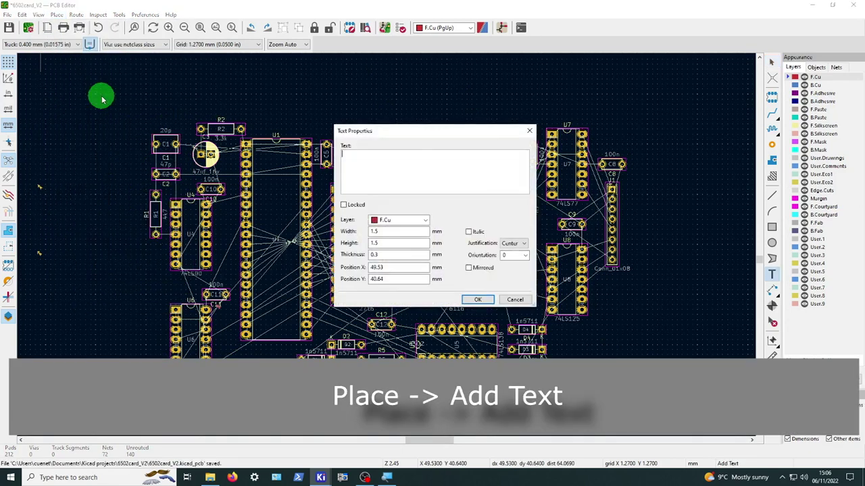
text(G0BZY Repeater v2)
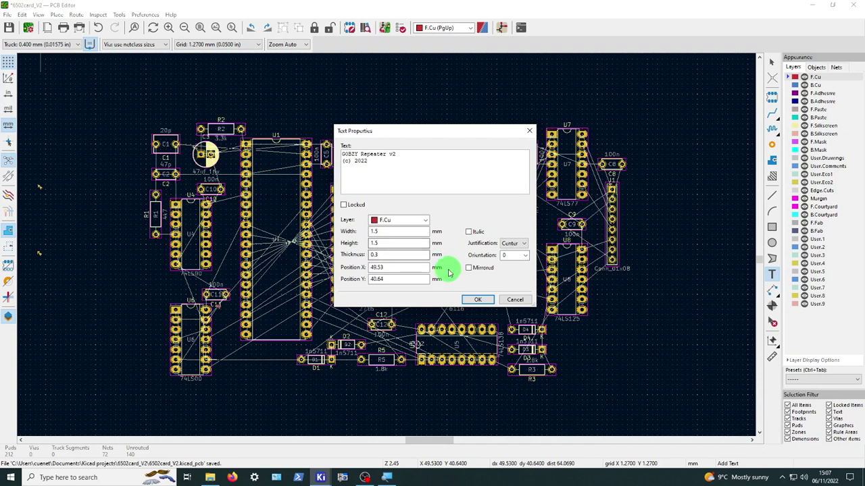
click(425, 220)
click(426, 220)
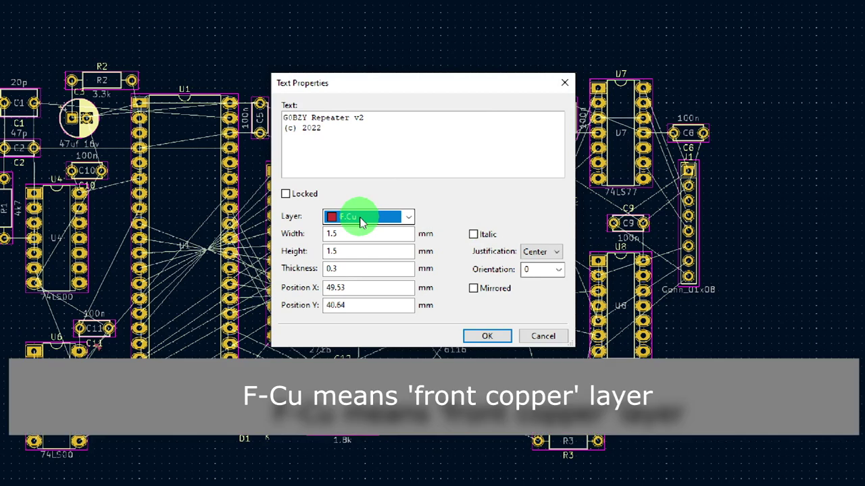
click(409, 217)
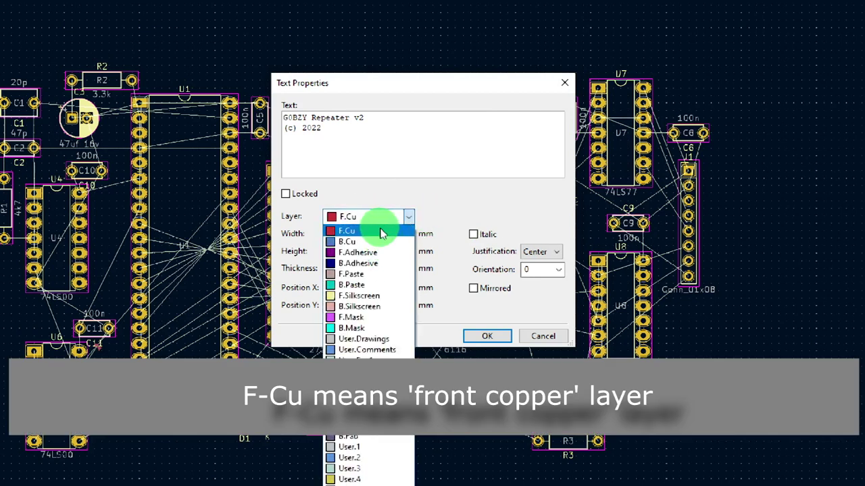
click(409, 228)
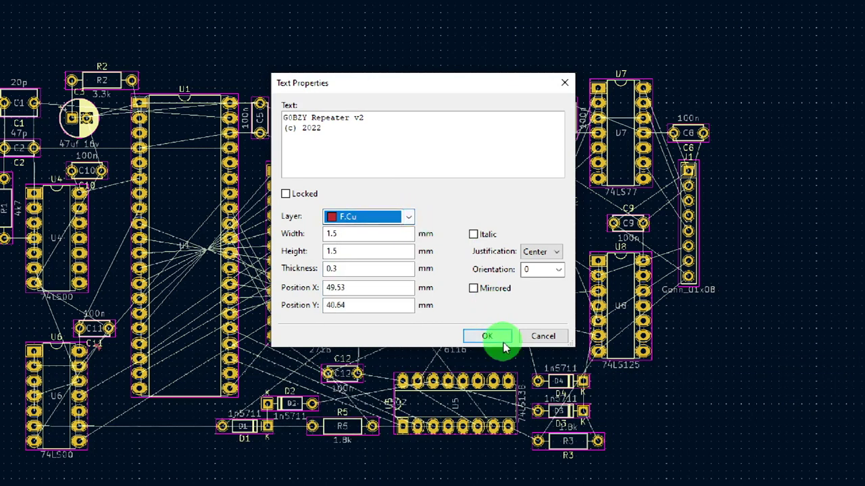
click(497, 339)
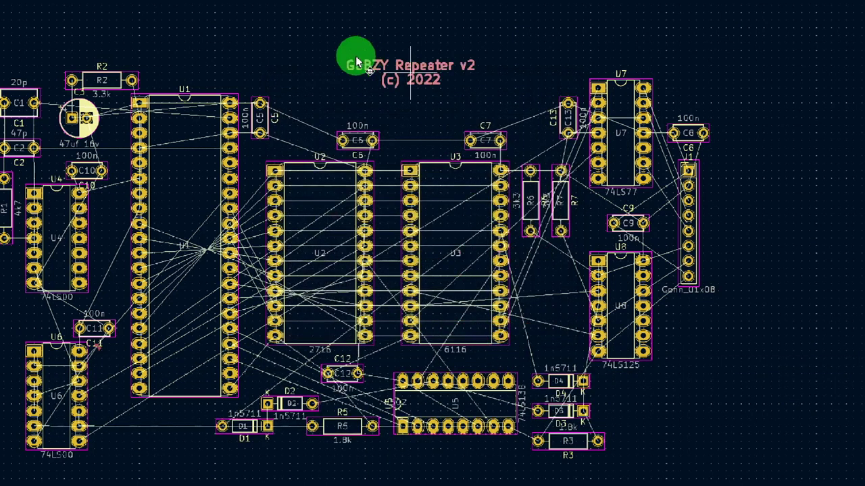
Place the title text above the gap between C6 and C7, at about X 149.9, Y 62.2 mm.
scroll(318, 73, down, 2)
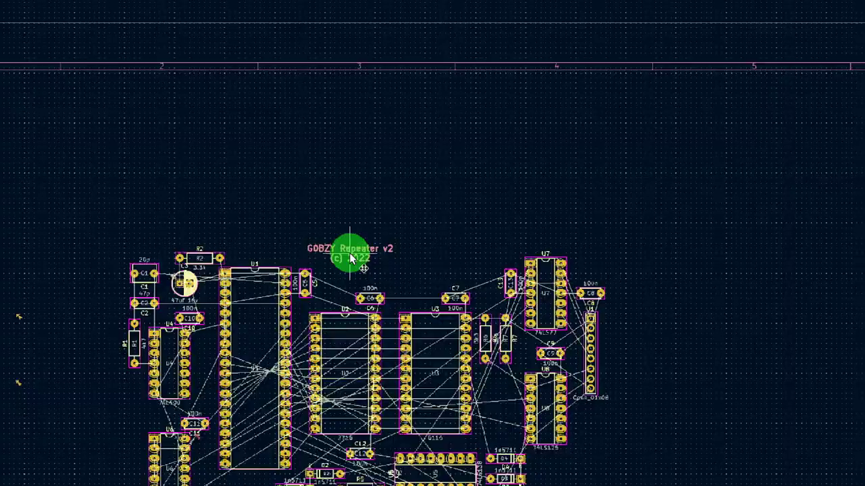
scroll(350, 258, up, 2)
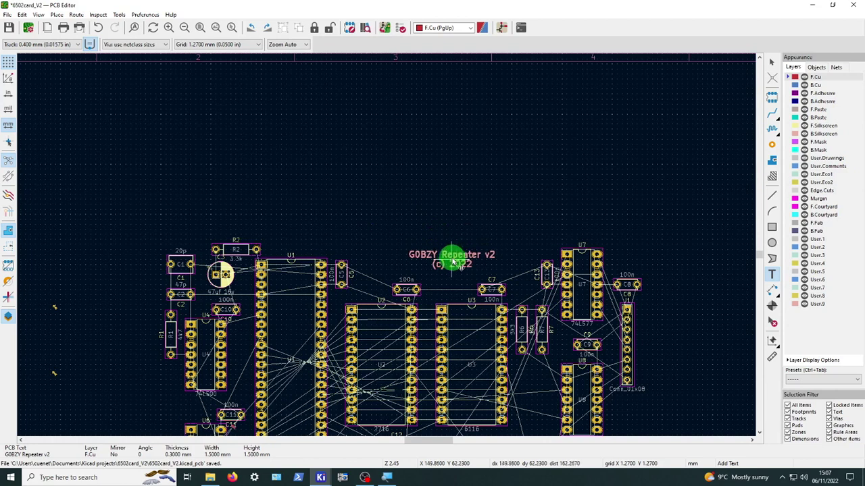
click(452, 260)
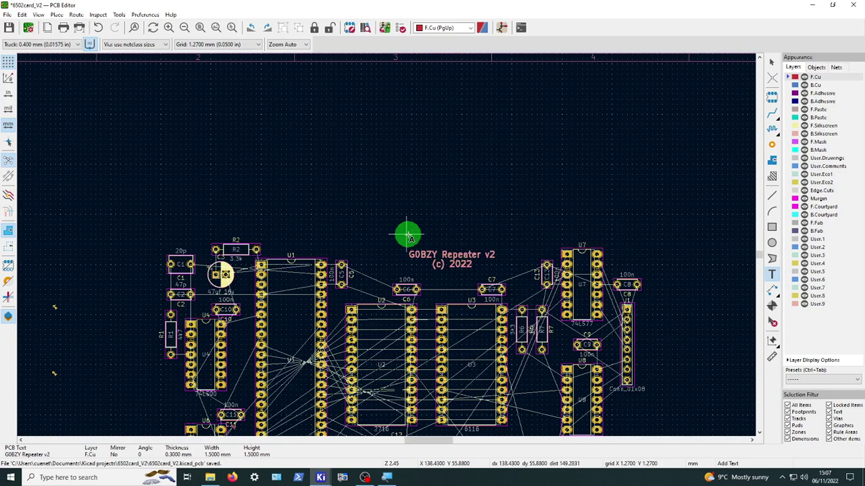
key(Escape)
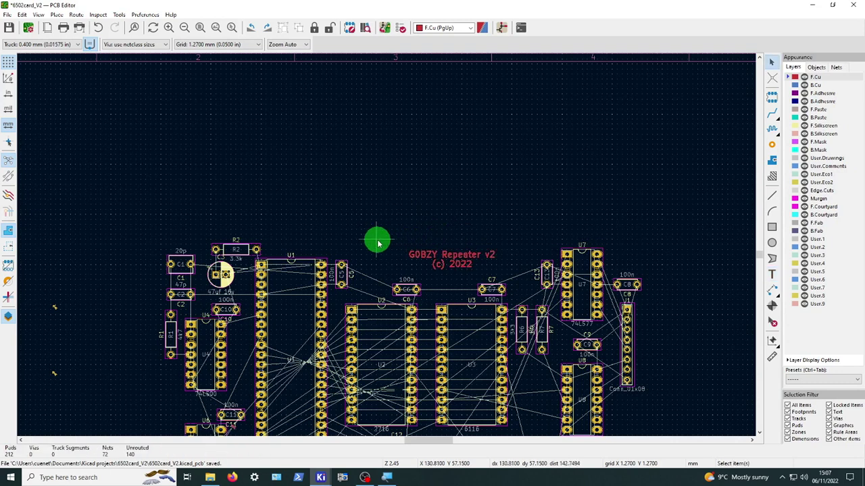
Change the title text's layer to F.Silkscreen.
double_click(456, 260)
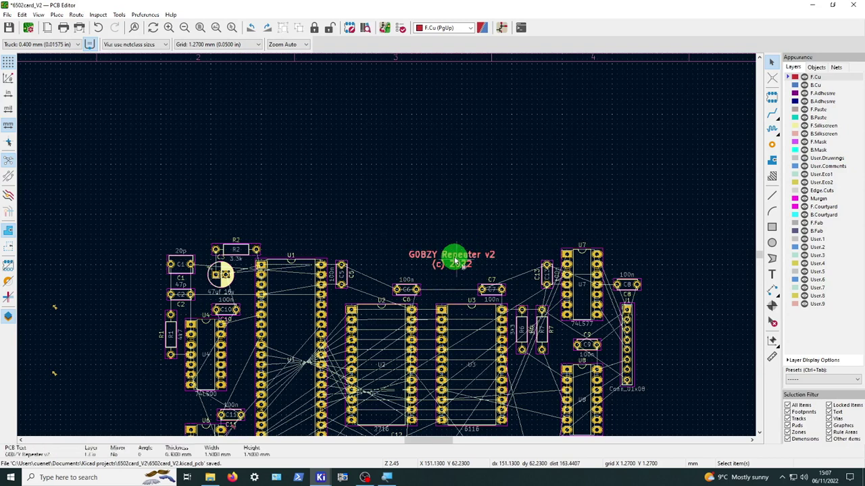
click(425, 221)
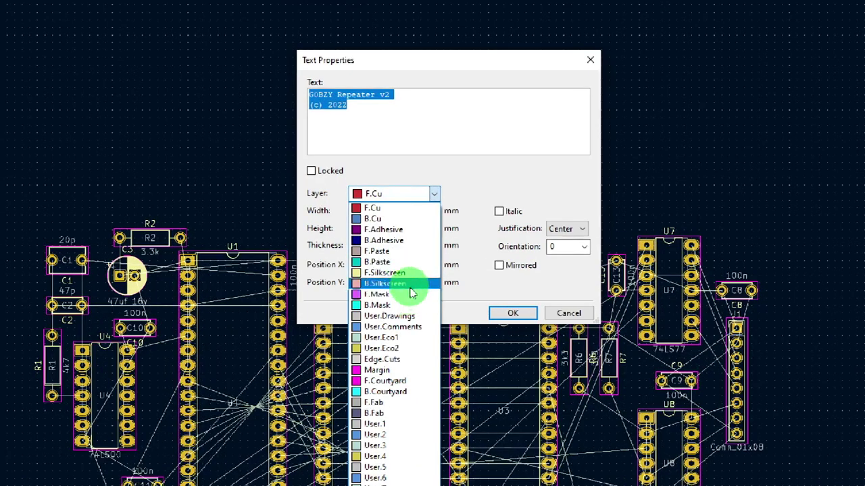
click(410, 273)
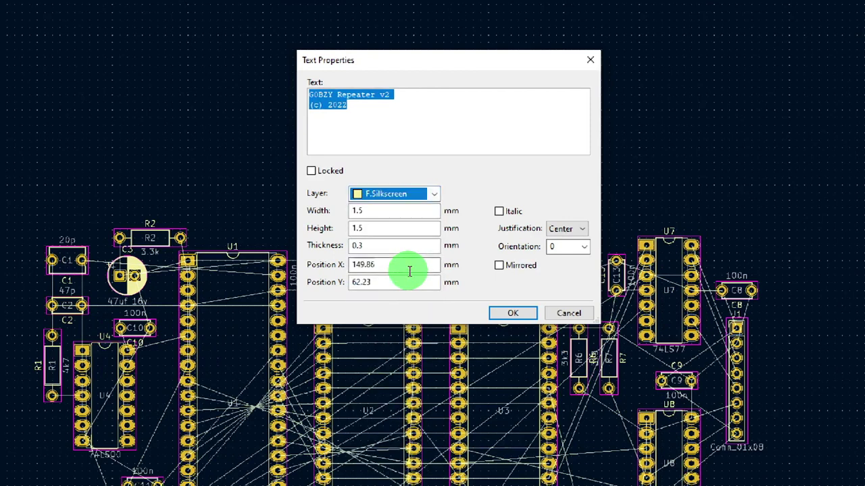
click(512, 315)
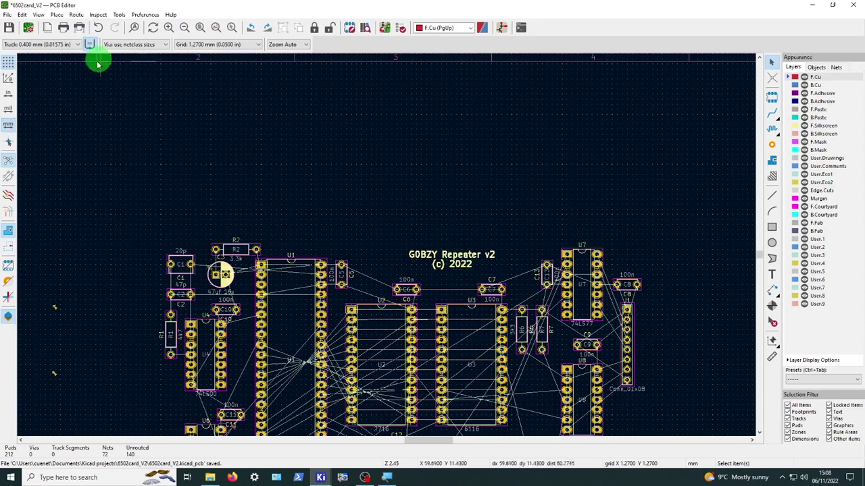
Copy the title text and paste a duplicate slightly above and left of the original, at about X 135.9, Y 53.3 mm.
click(38, 15)
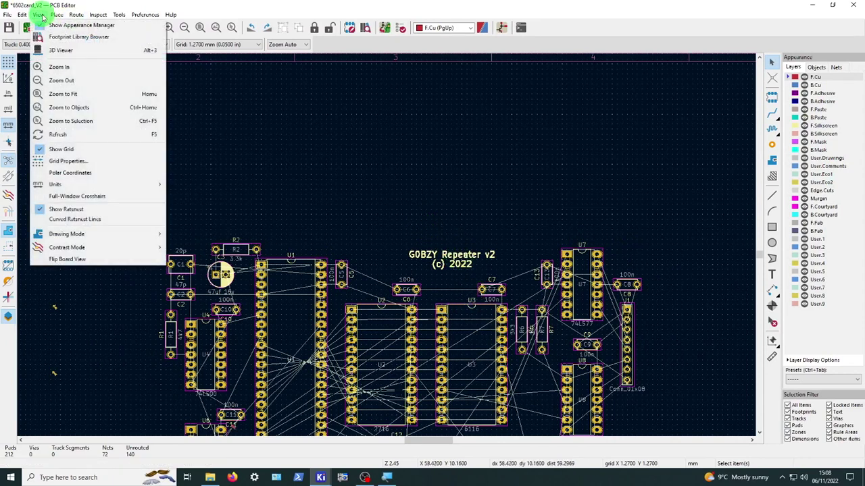
mouse_move(61, 16)
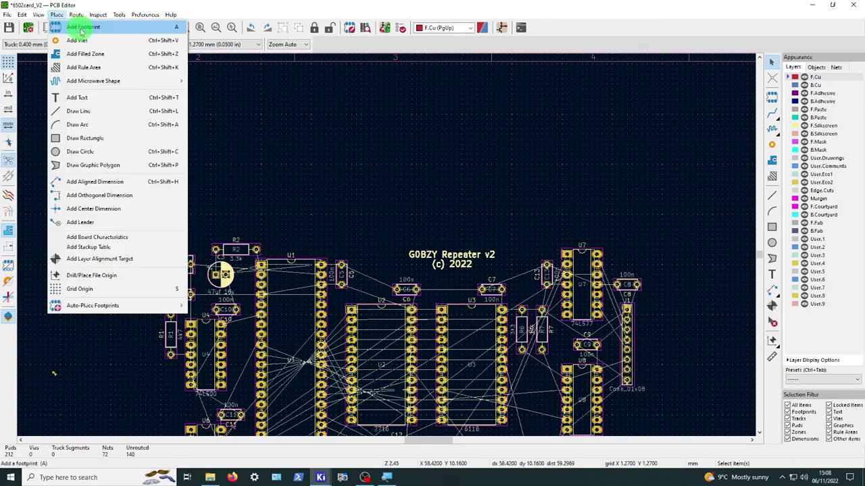
click(421, 253)
click(449, 260)
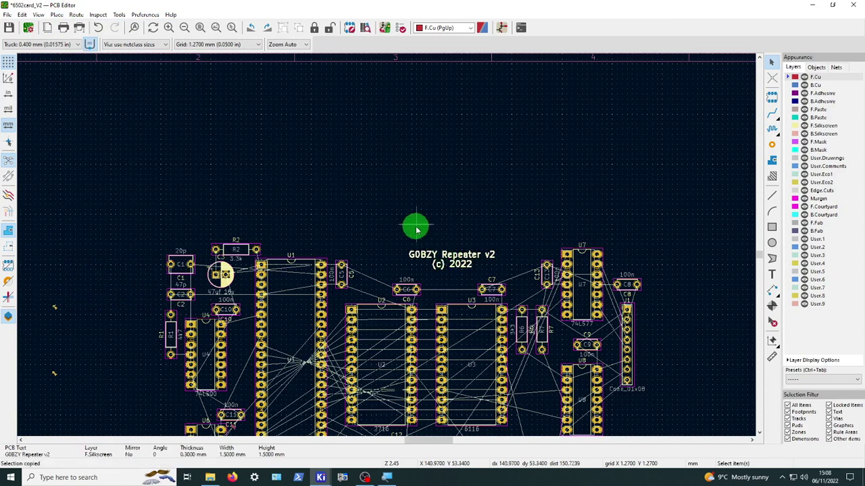
key(ctrl+v)
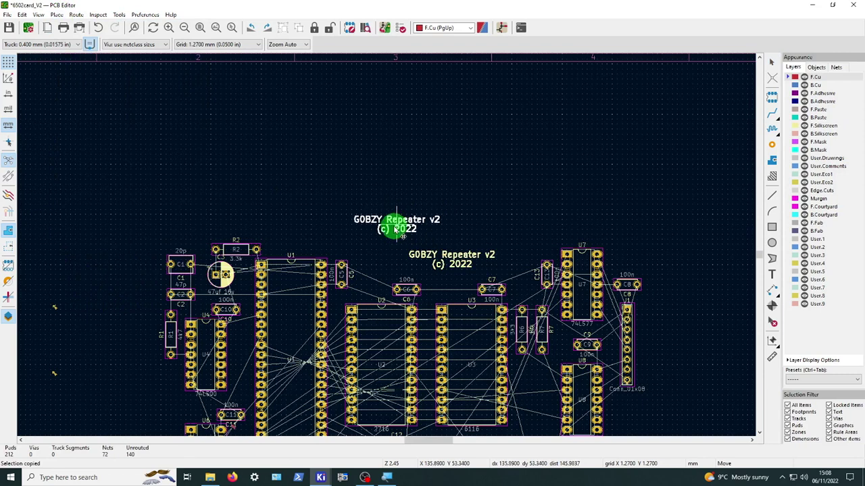
click(395, 228)
Put the duplicated title text on the B.Silkscreen layer and mirror it.
double_click(399, 228)
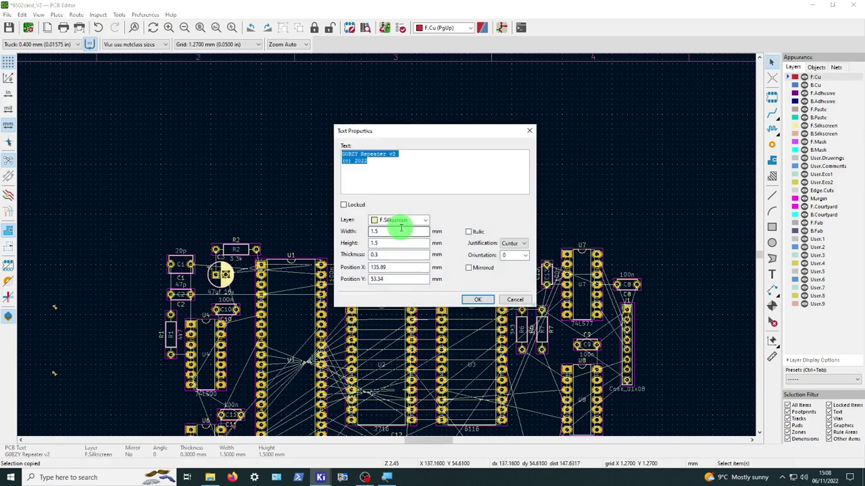
click(426, 221)
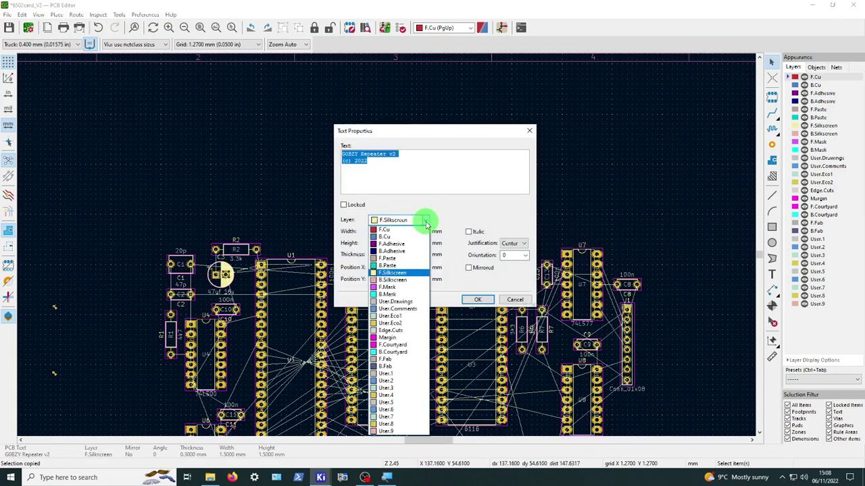
click(399, 279)
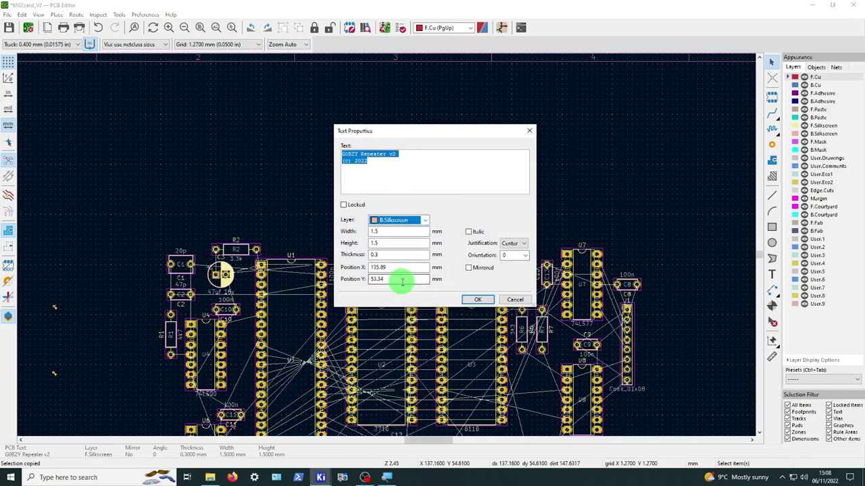
click(468, 268)
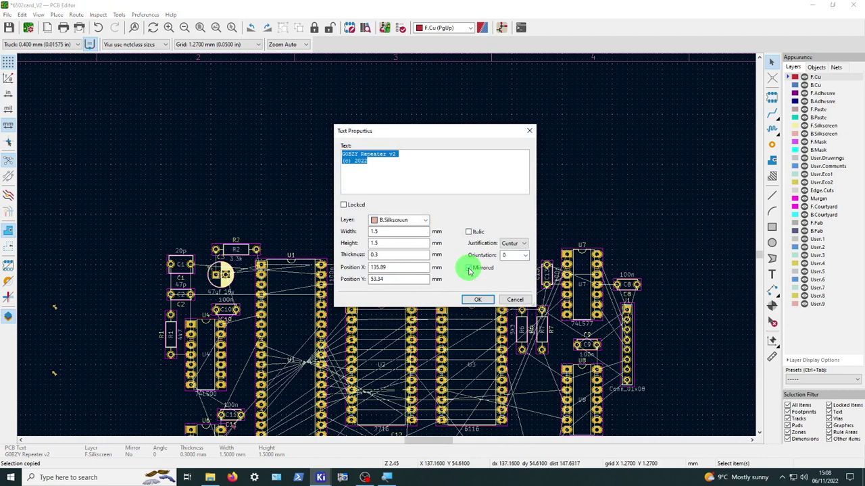
click(478, 299)
Line up the mirrored title immediately left of the front title, shifting the front title right to make room, and save the board.
drag(396, 220, 402, 263)
click(462, 263)
drag(461, 264, 493, 260)
click(432, 213)
click(522, 271)
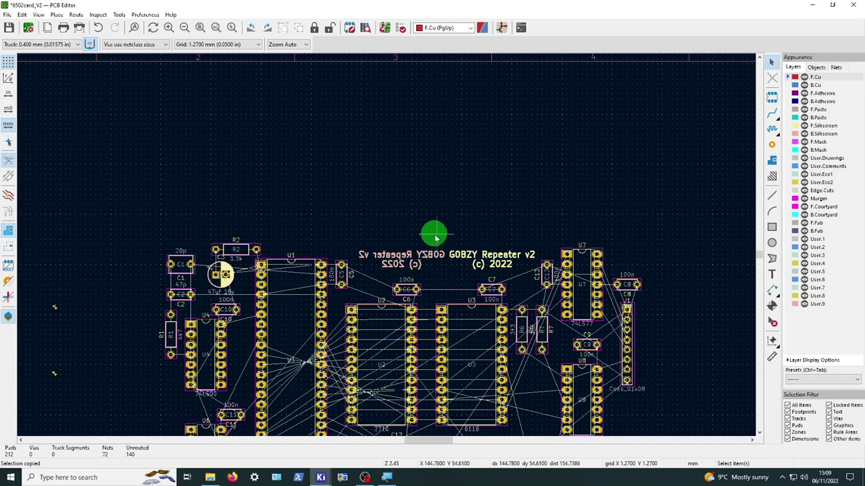
key(Home)
click(9, 29)
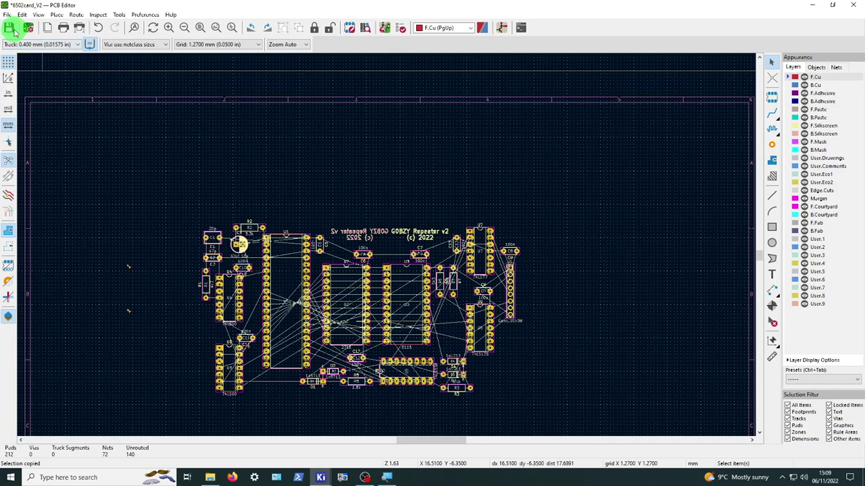
Draw a rectangular polygon on the Edge.Cuts layer around all footprints and both titles, with its lower-right corner at about X 199, Y 126 mm.
scroll(302, 285, up, 2)
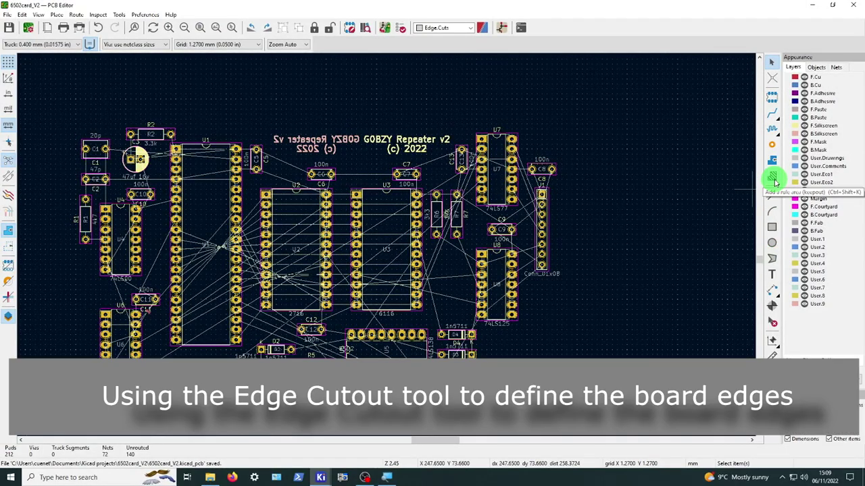
click(772, 258)
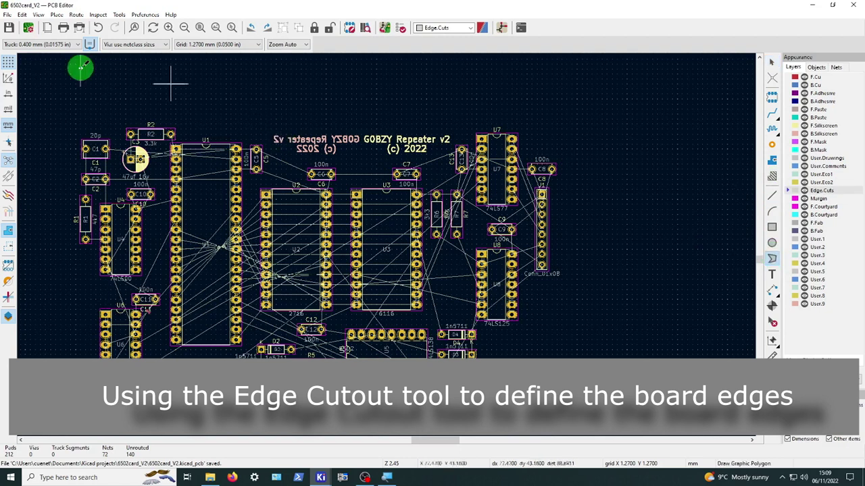
click(71, 120)
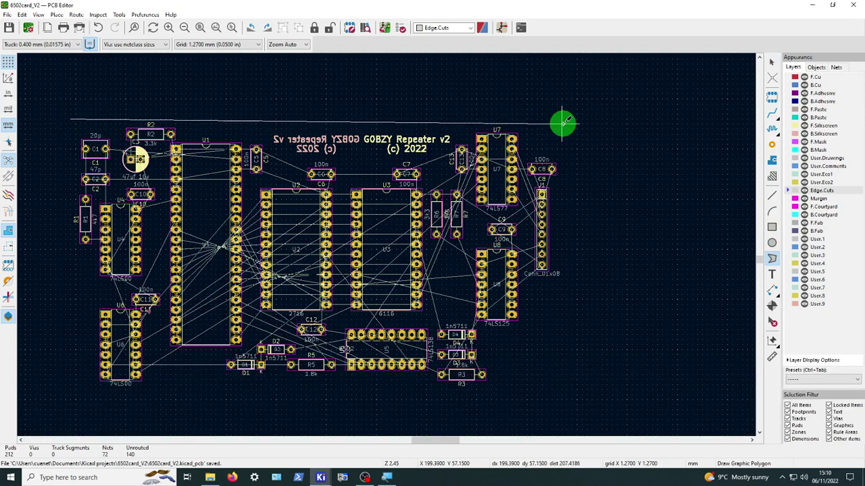
click(562, 120)
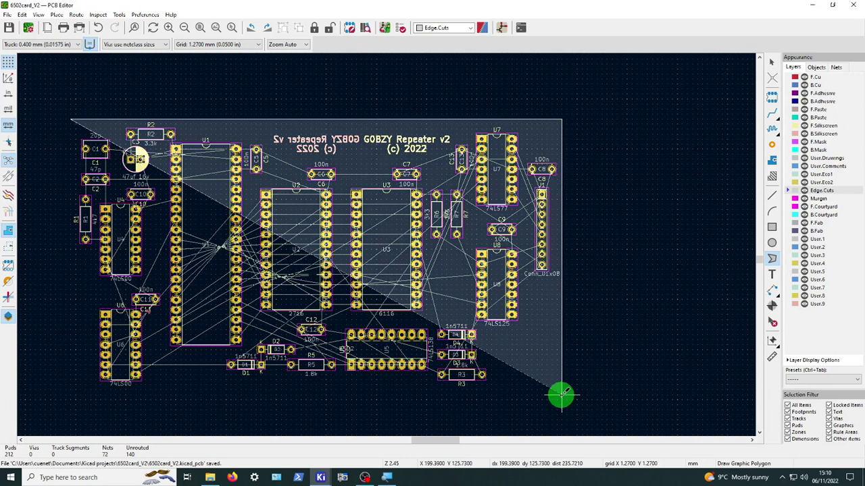
click(561, 393)
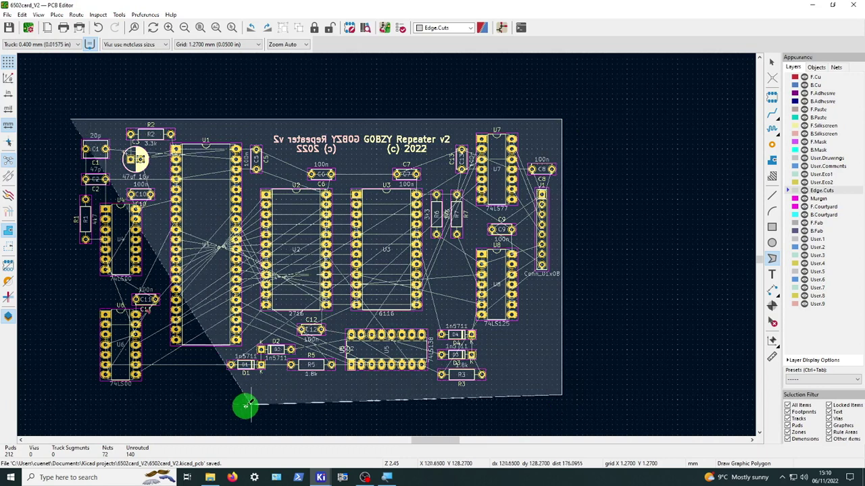
click(71, 394)
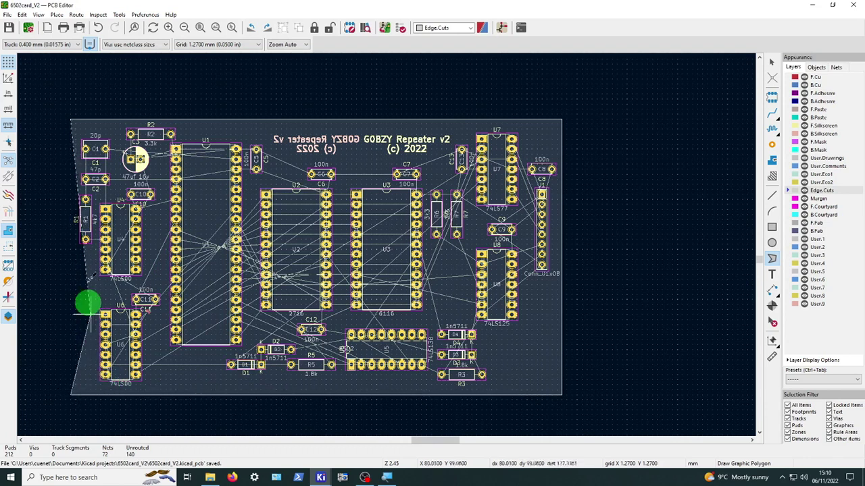
click(71, 118)
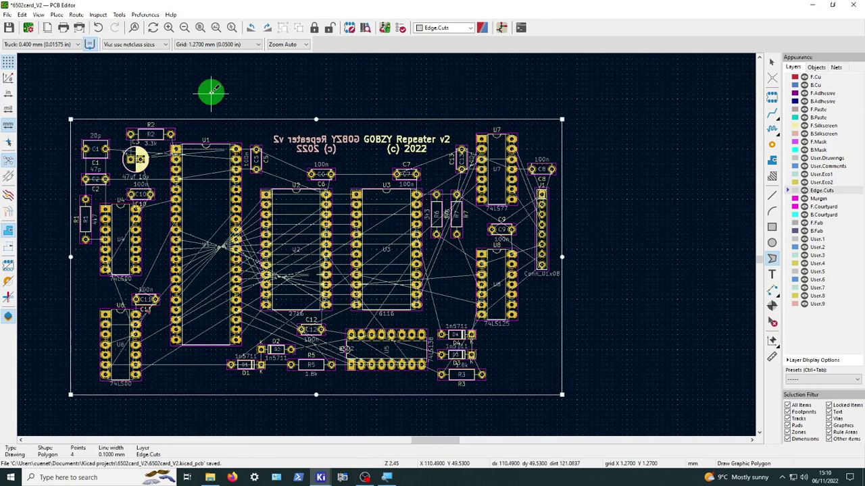
scroll(342, 204, down, 1)
scroll(390, 241, up, 2)
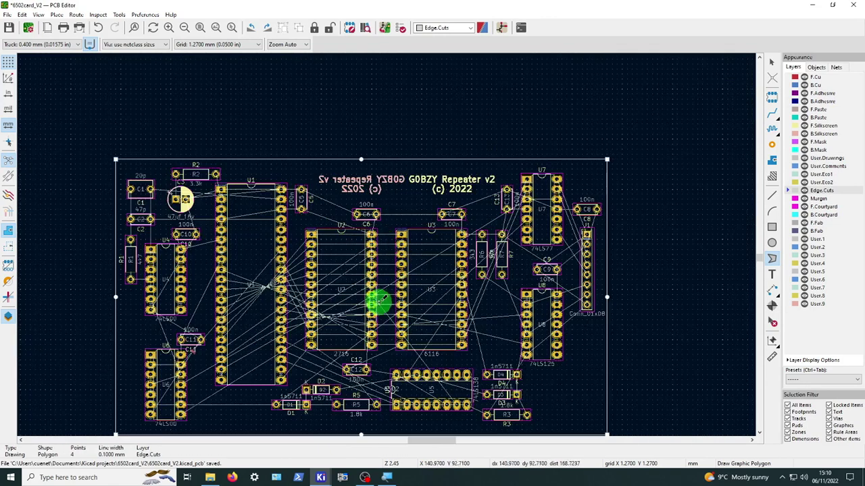
scroll(376, 299, down, 2)
scroll(388, 242, up, 1)
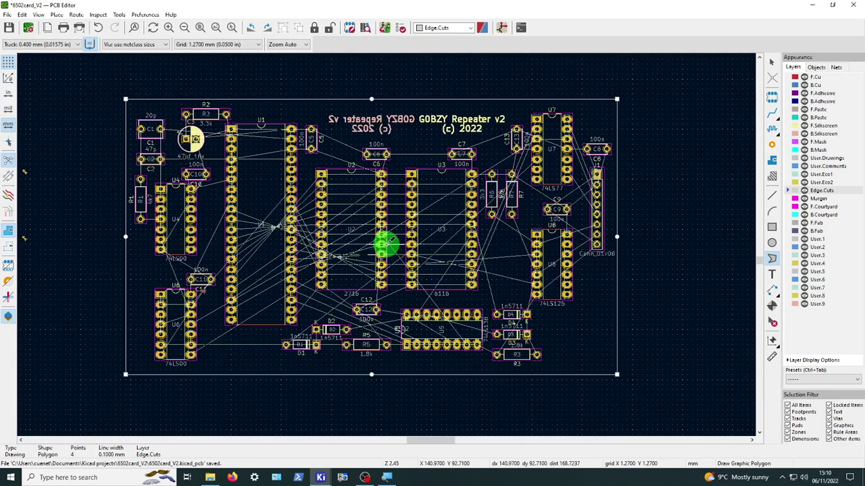
key(Escape)
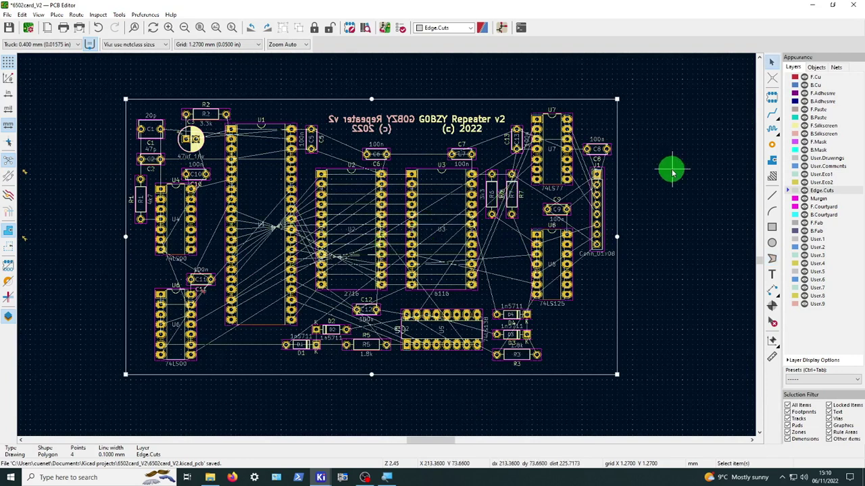
Hide and show the Edge.Cuts layer to check the board outline.
click(804, 191)
click(804, 191)
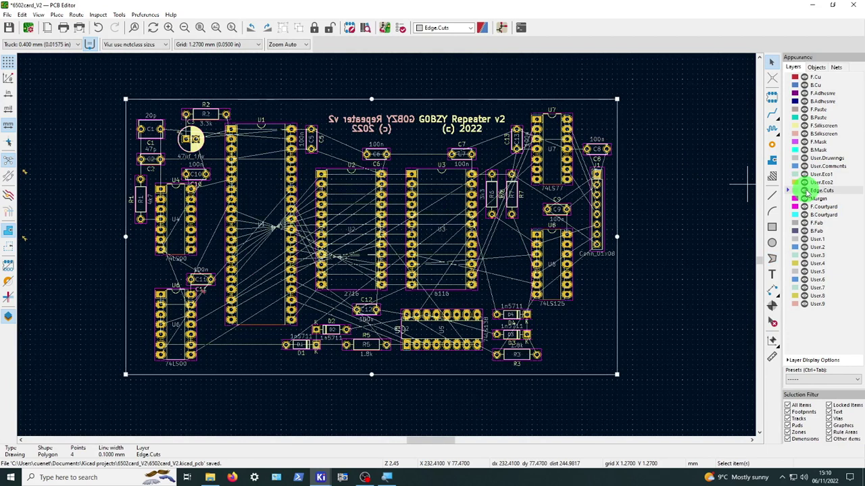
Deselect the board outline and save the board.
click(676, 192)
click(9, 27)
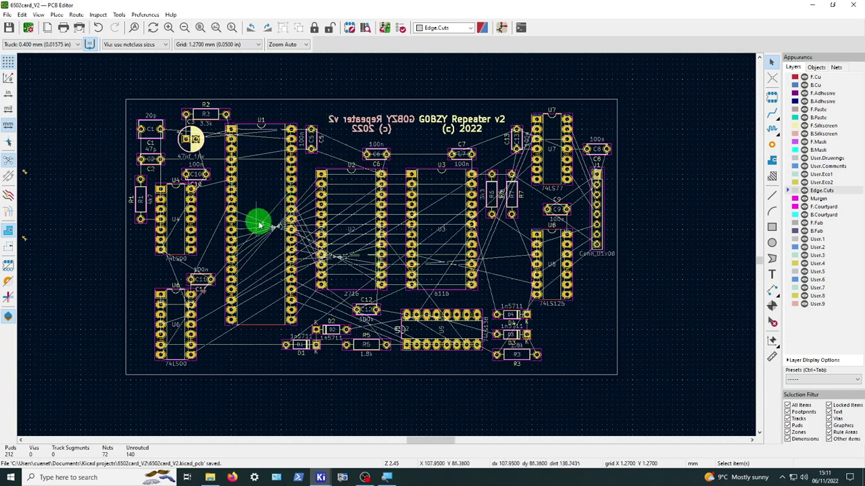
Route a single 0.300 mm wide track on F.Cu from R2 pad 1 to C3 pad 1.
scroll(258, 218, up, 3)
scroll(387, 248, down, 3)
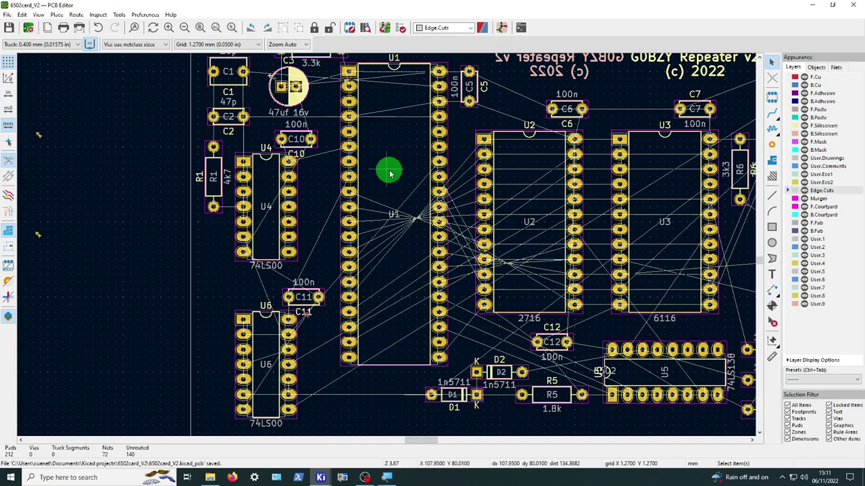
scroll(289, 87, up, 2)
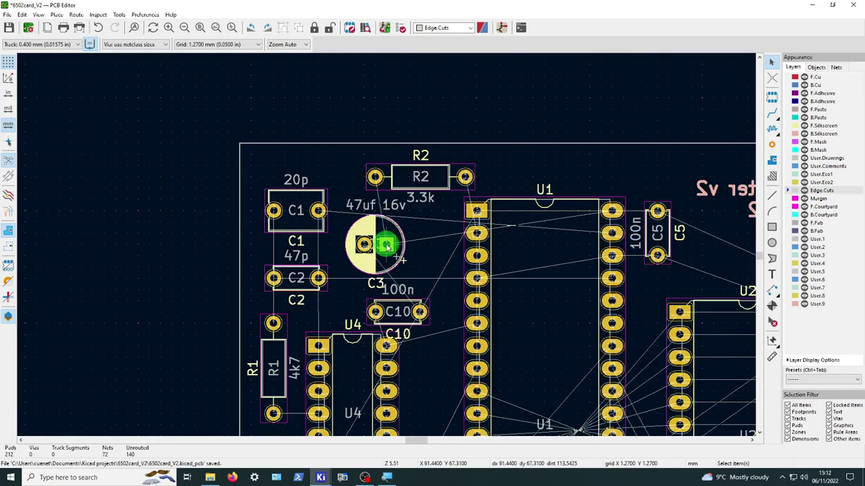
scroll(383, 206, up, 2)
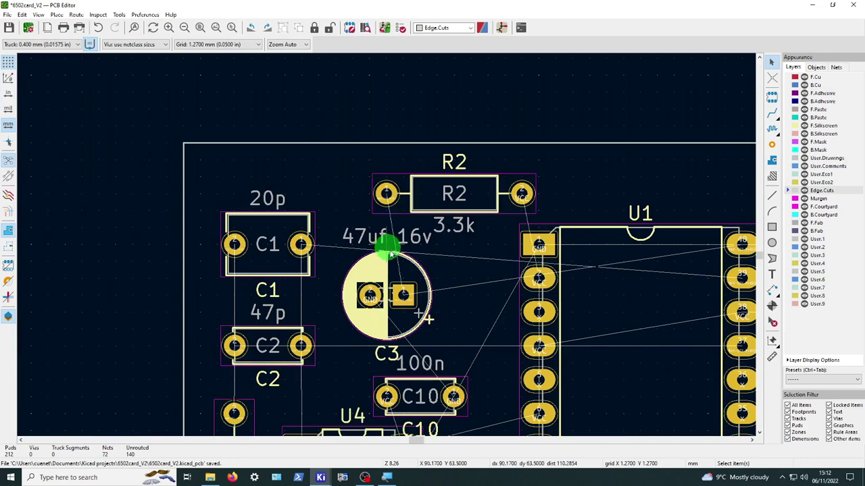
scroll(387, 248, up, 2)
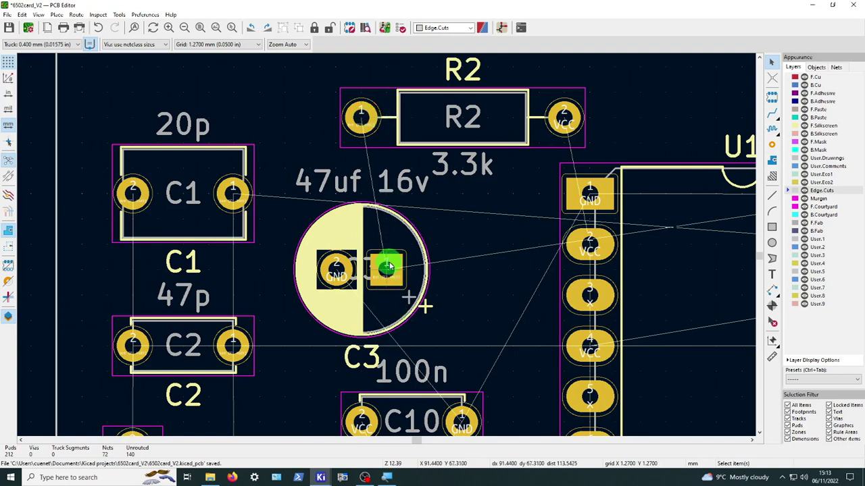
click(77, 15)
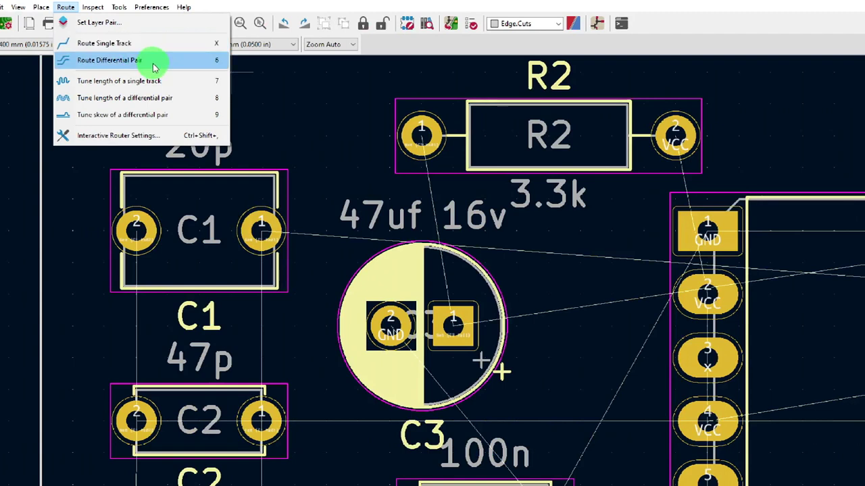
click(104, 43)
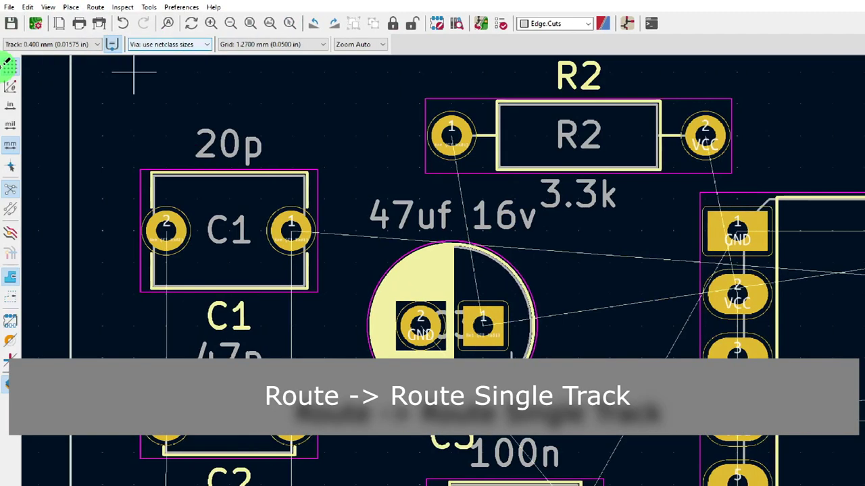
click(71, 46)
click(98, 44)
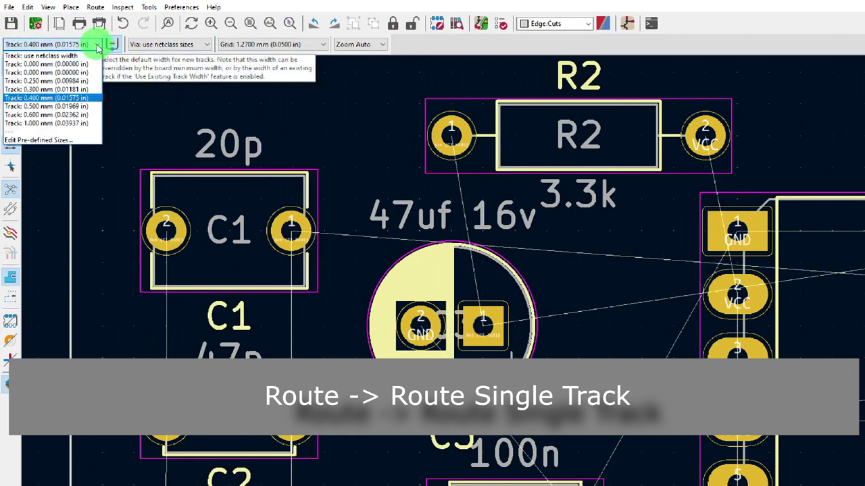
click(59, 90)
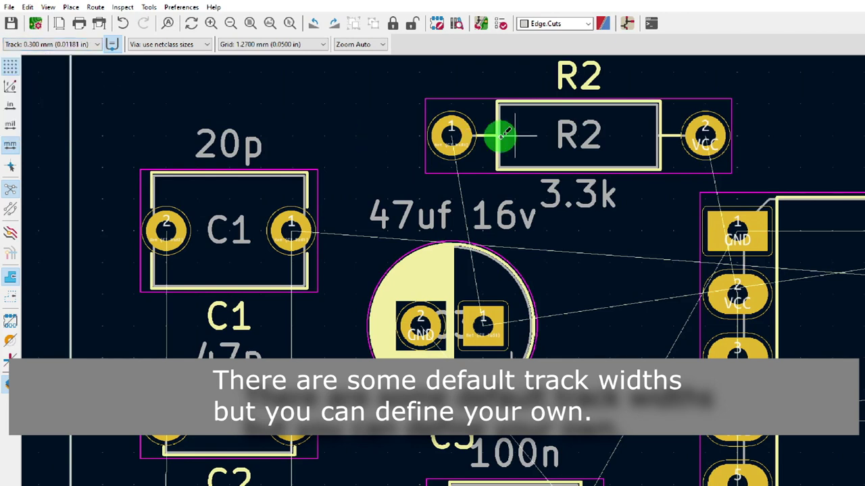
click(451, 134)
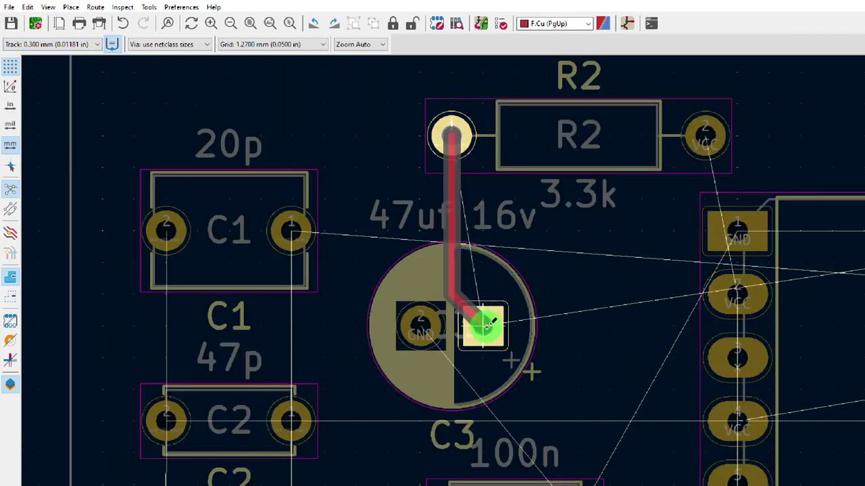
click(609, 325)
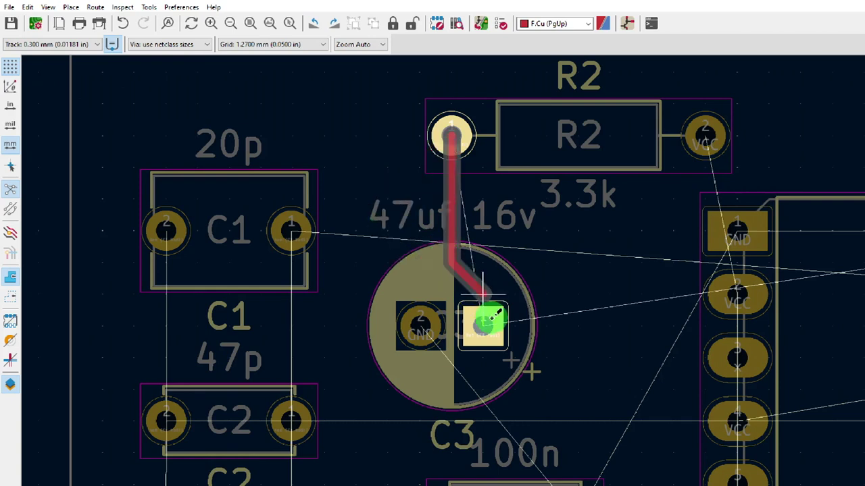
click(485, 327)
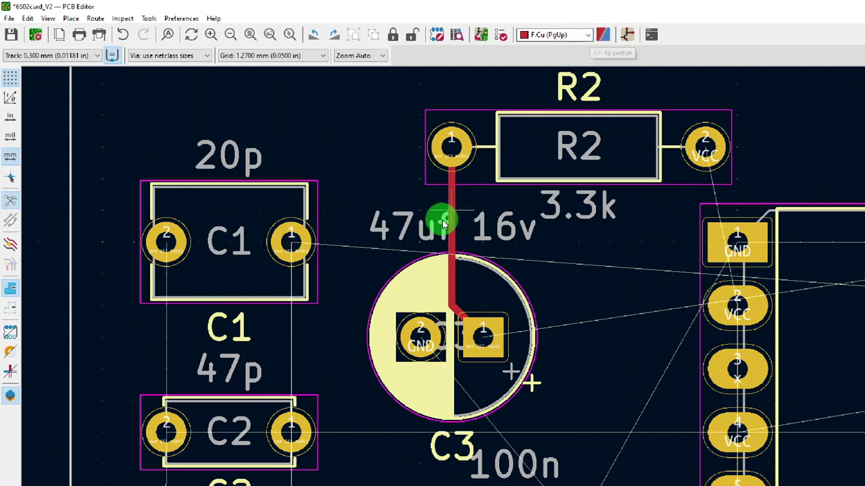
Change the vertical segment of the track between R2 and C3 to the B.Cu layer.
click(451, 196)
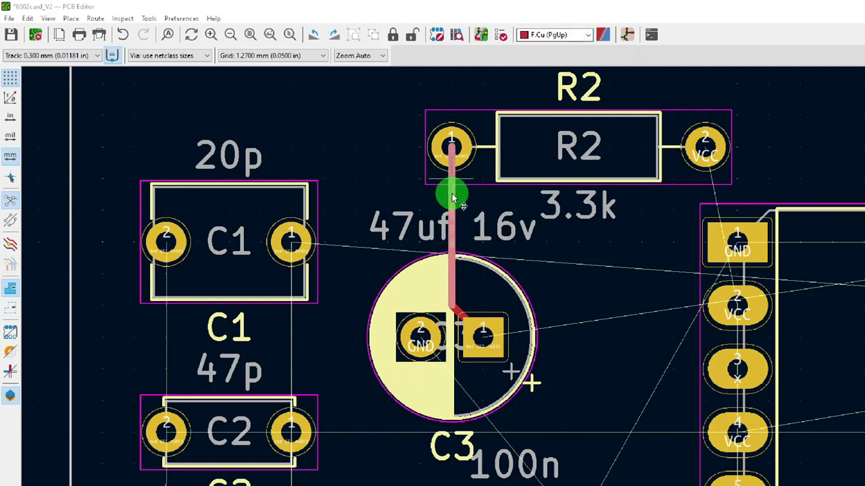
double_click(452, 195)
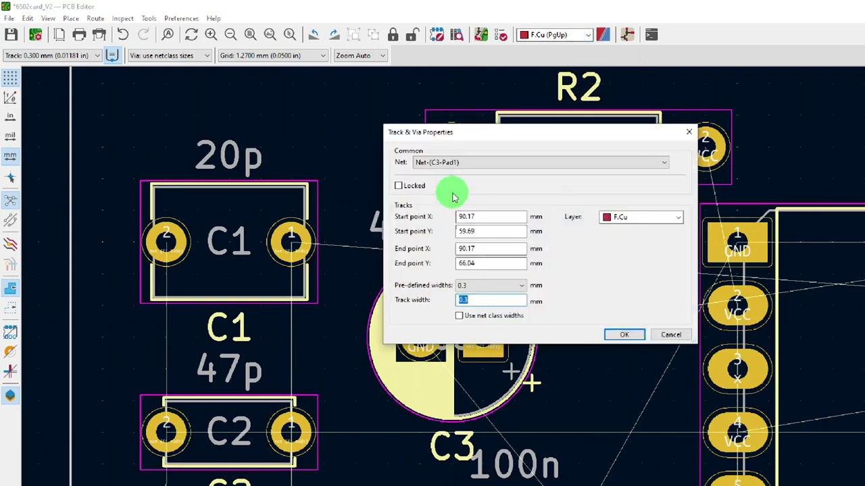
click(678, 217)
click(644, 239)
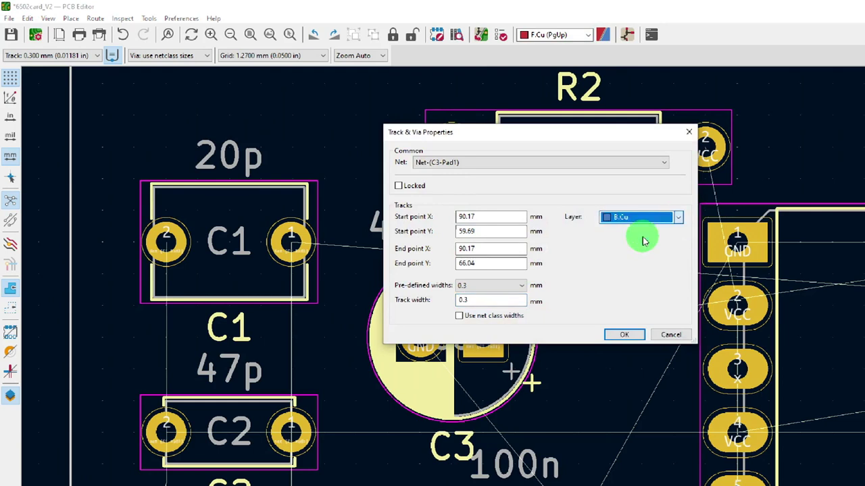
click(632, 338)
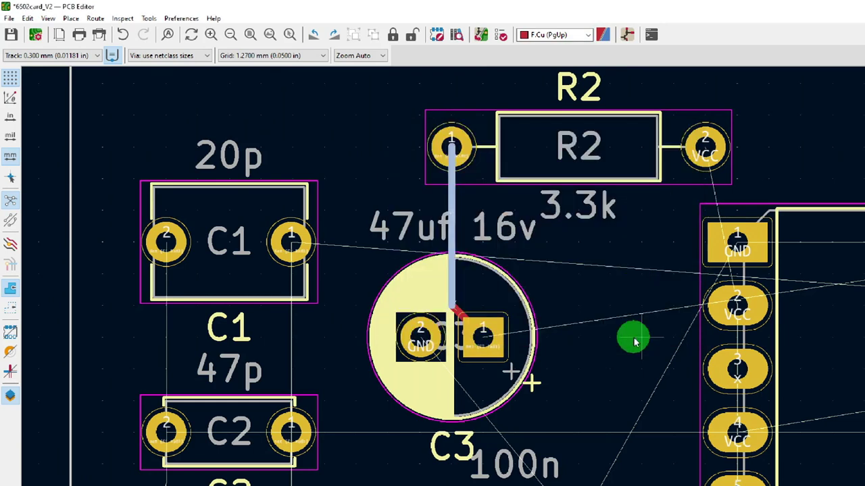
Change the short diagonal segment of the track at C3 pad 1 to the B.Cu layer.
click(445, 312)
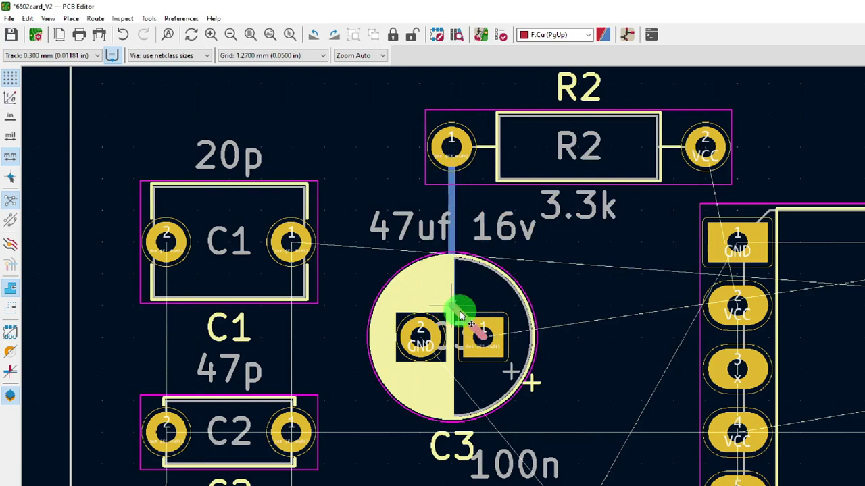
double_click(460, 315)
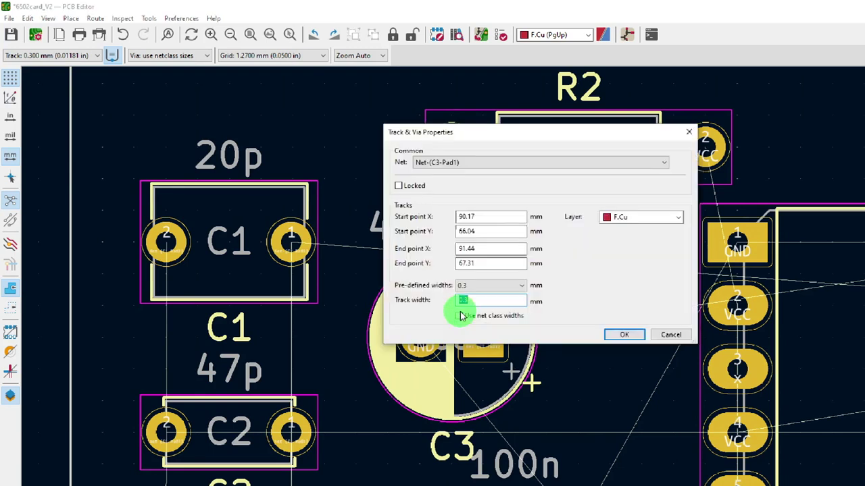
click(675, 217)
click(622, 229)
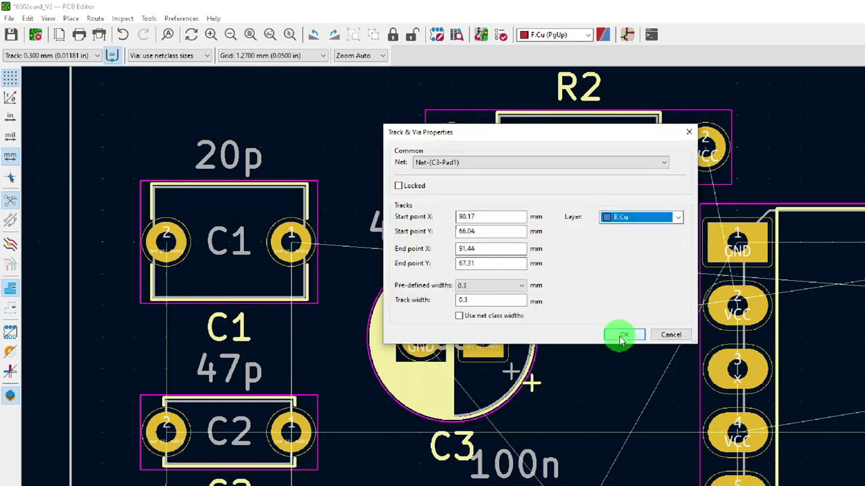
click(622, 335)
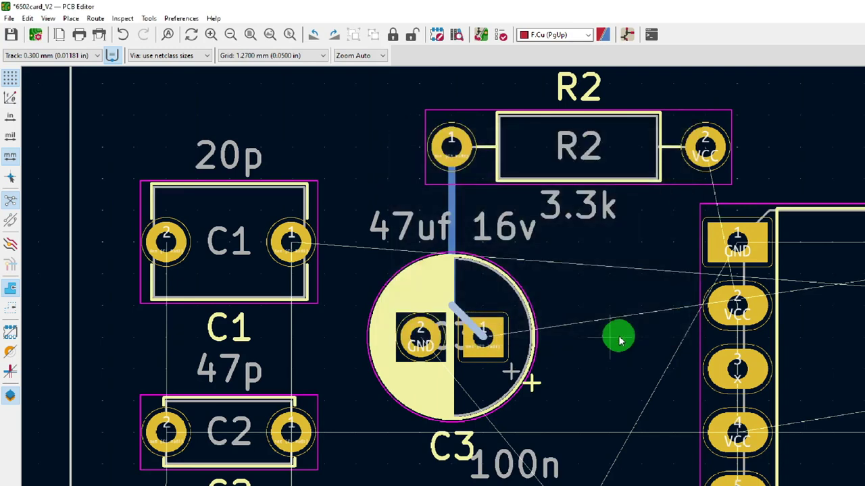
Undo the layer changes on both segments of the track between R2 and C3, and deselect the track.
scroll(620, 341, down, 4)
scroll(482, 305, up, 4)
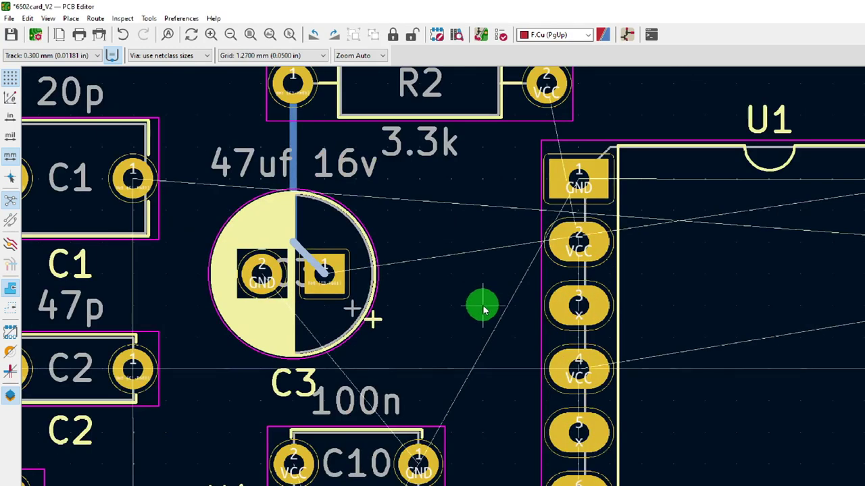
scroll(482, 309, down, 2)
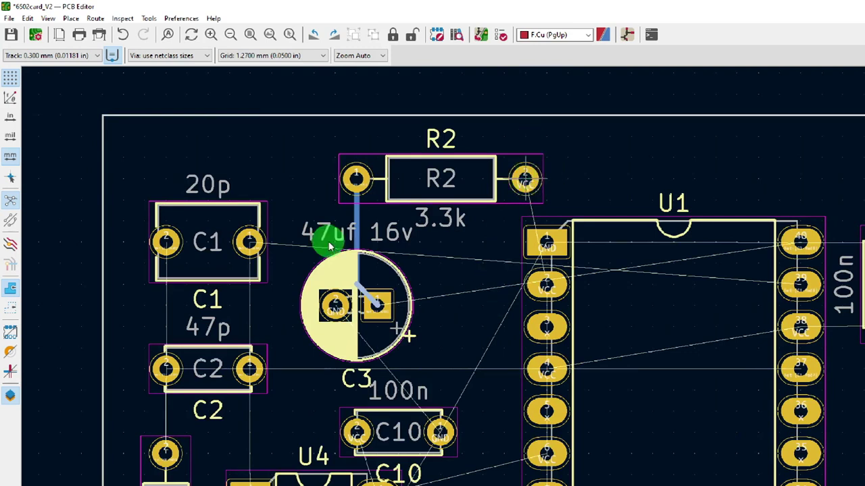
key(ctrl+z)
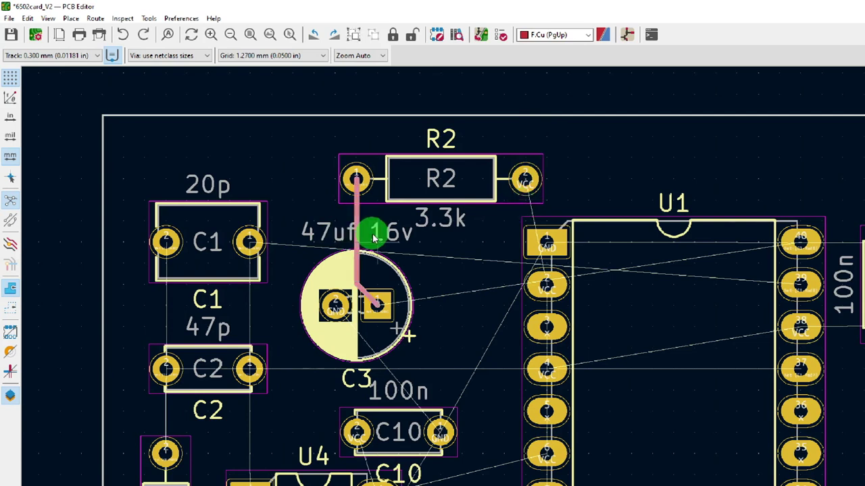
click(410, 258)
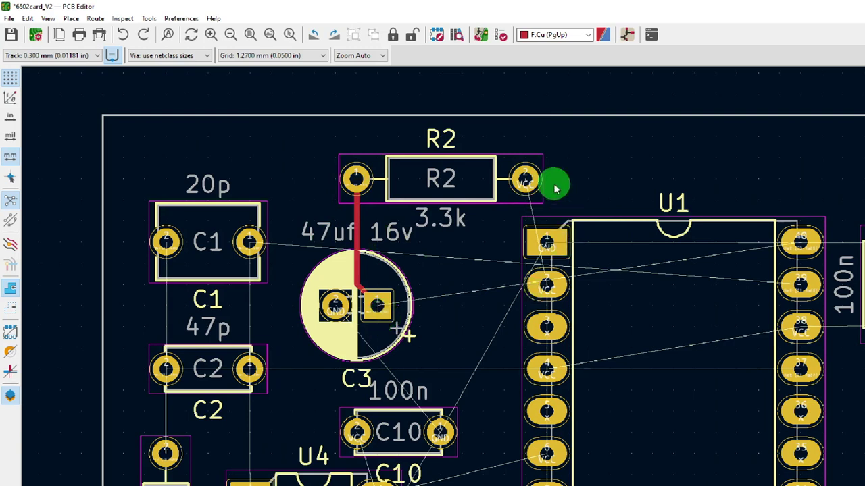
Route a single track on F.Cu from R2 pad 2 to U1 pin 2, passing around U1 pin 1.
click(525, 179)
click(95, 18)
click(119, 58)
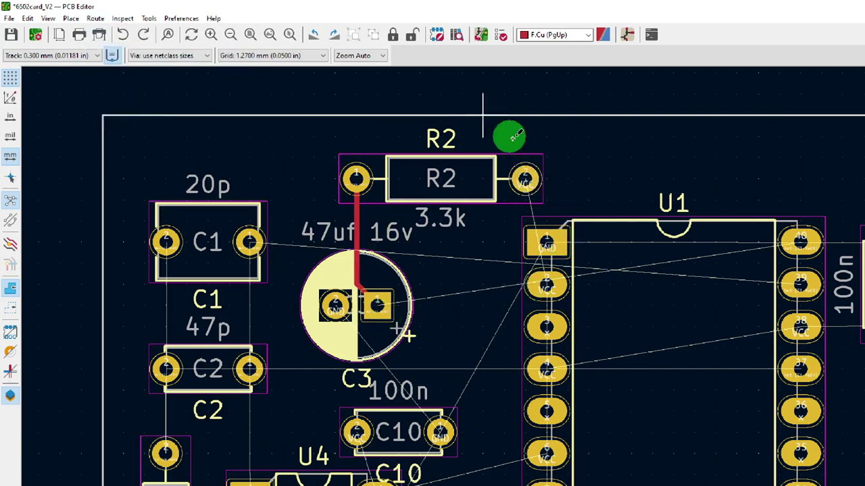
click(526, 178)
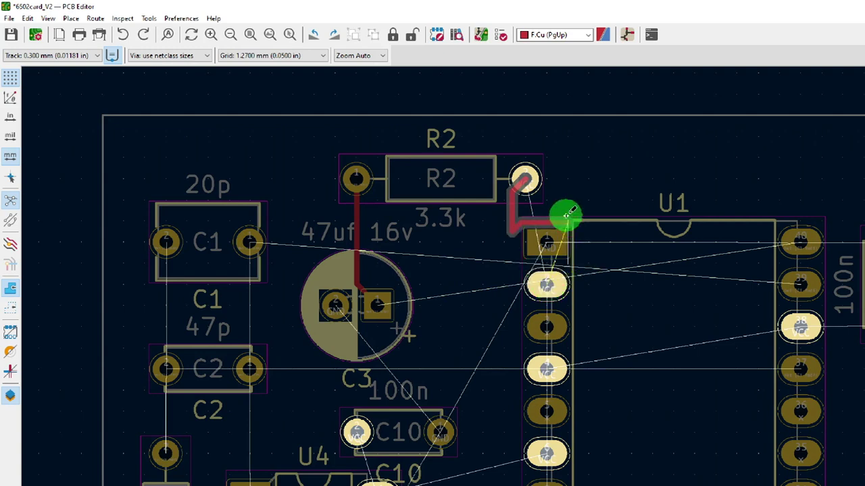
click(553, 279)
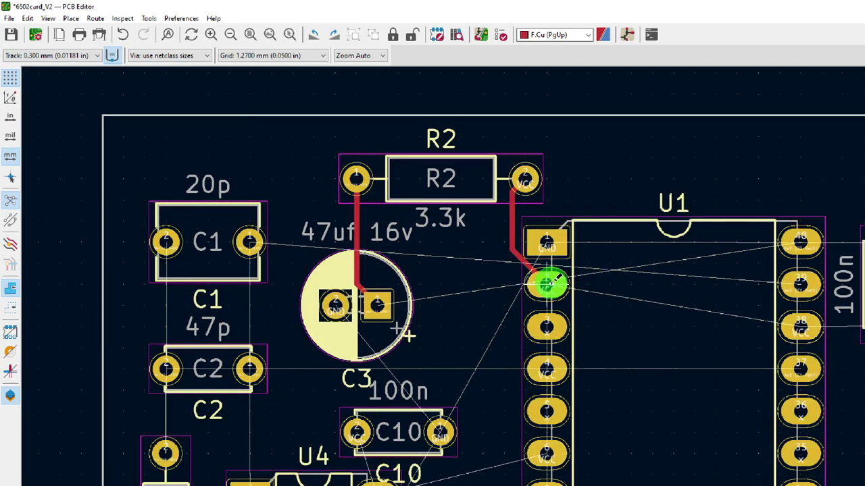
Try routing a 0.300 mm F.Cu track across U1 from pin 2 to pin 38, and undo it.
scroll(512, 285, up, 1)
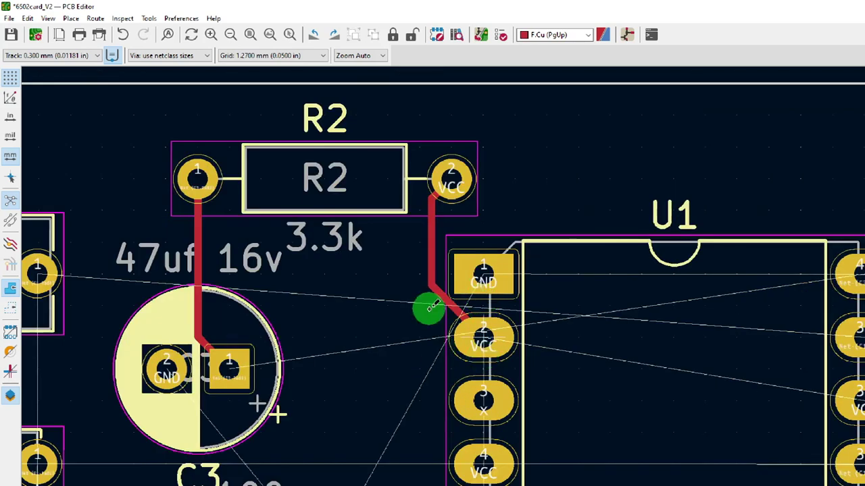
scroll(429, 307, up, 1)
scroll(483, 303, down, 1)
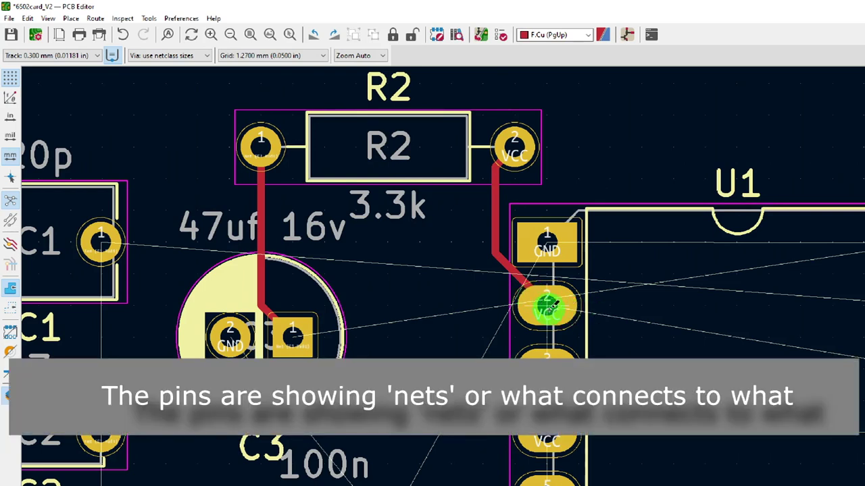
scroll(546, 307, down, 1)
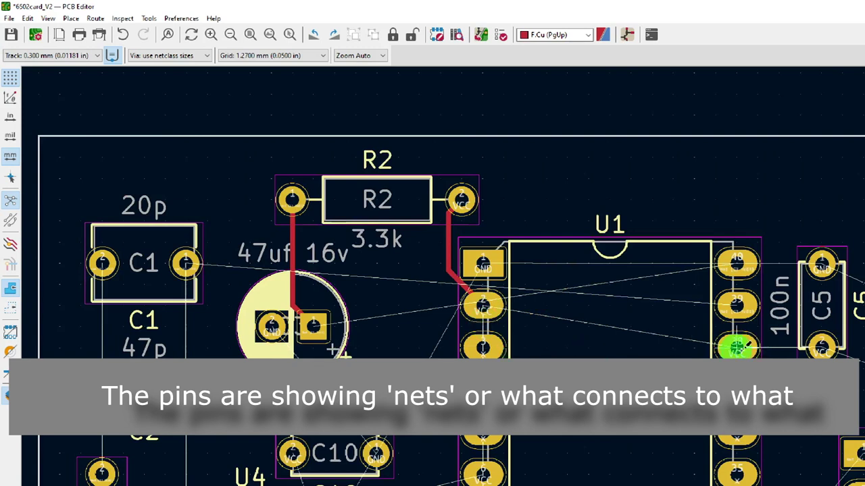
scroll(484, 306, up, 2)
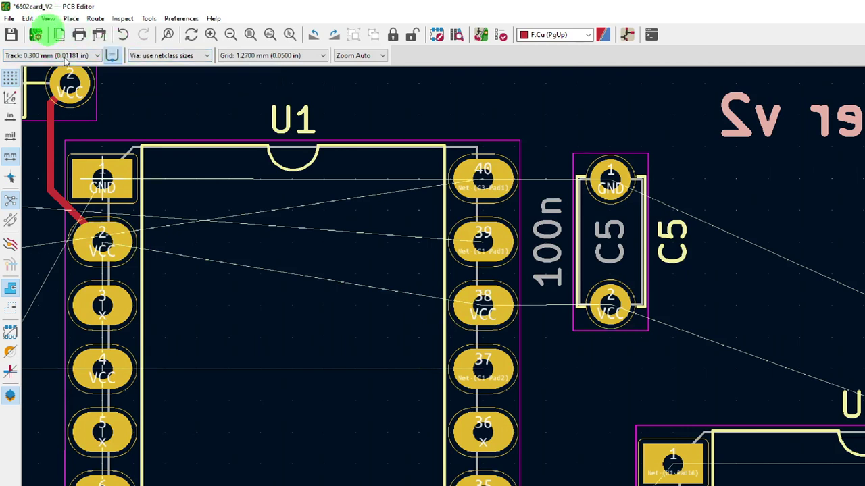
click(108, 243)
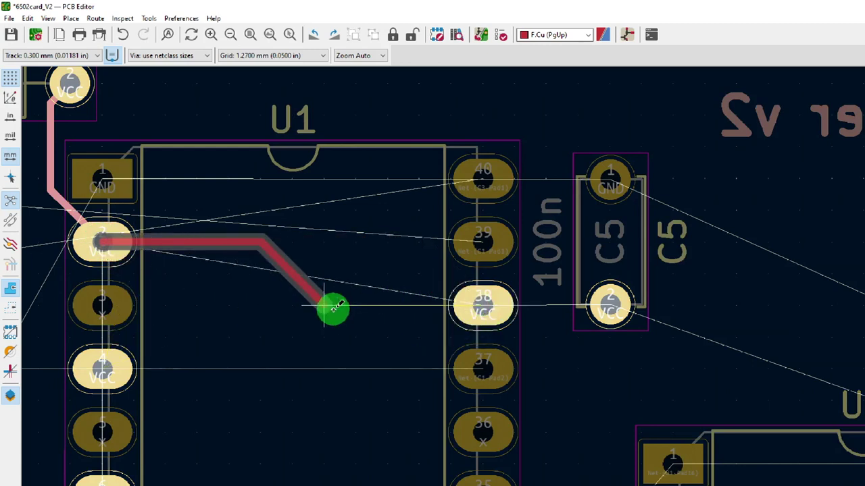
click(492, 302)
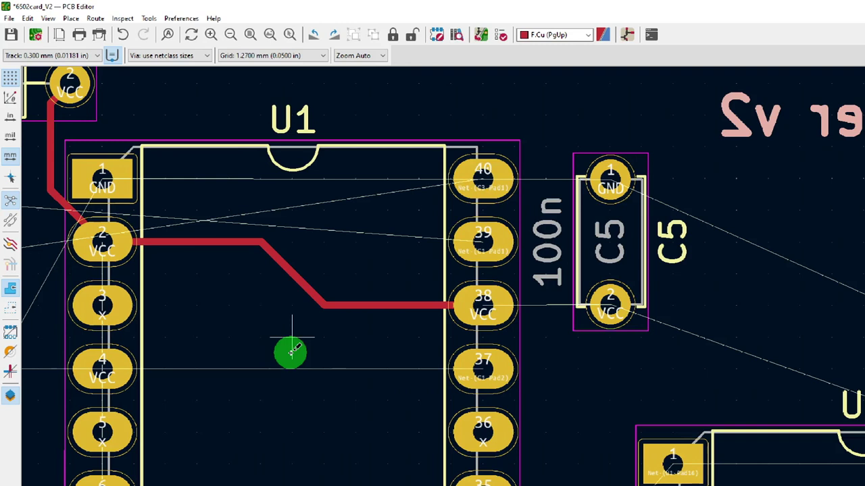
key(ctrl+z)
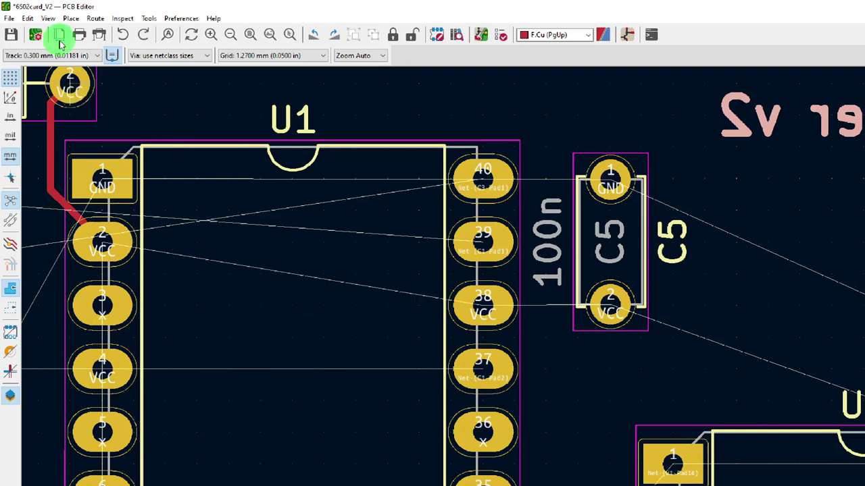
Set the track width to 0.600 mm and route an F.Cu track from U1 pin 2 to U1 pin 38.
click(98, 55)
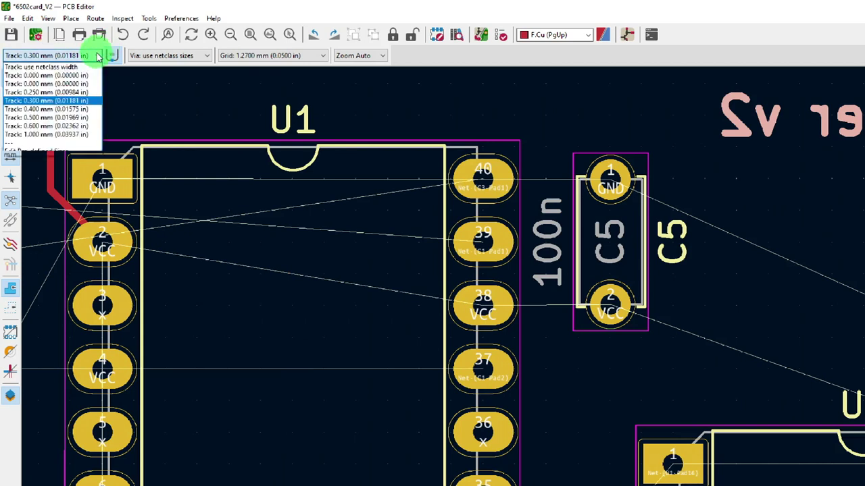
click(45, 127)
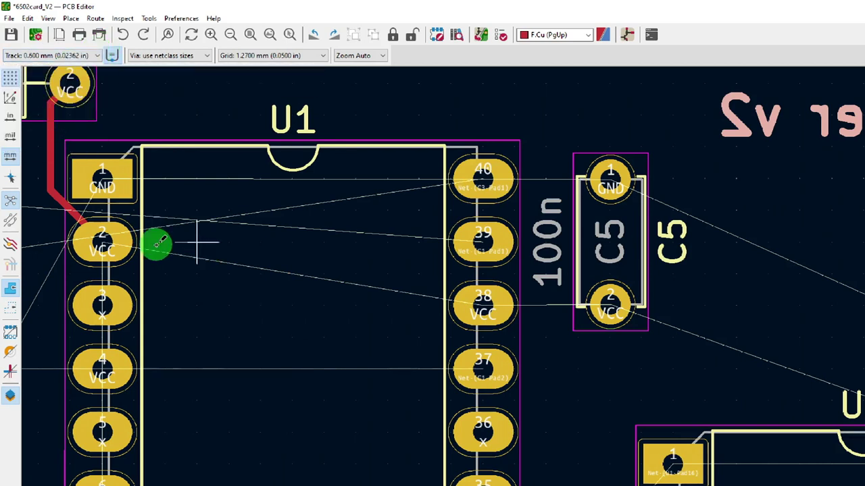
click(104, 236)
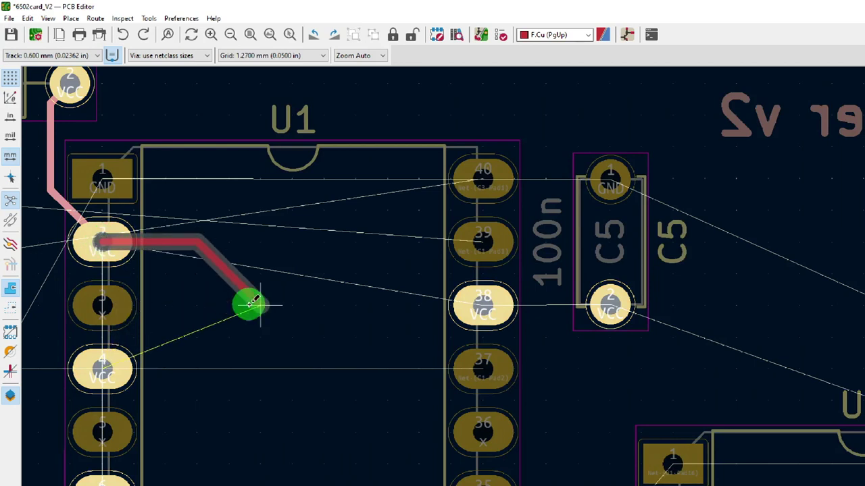
click(483, 306)
scroll(136, 286, down, 2)
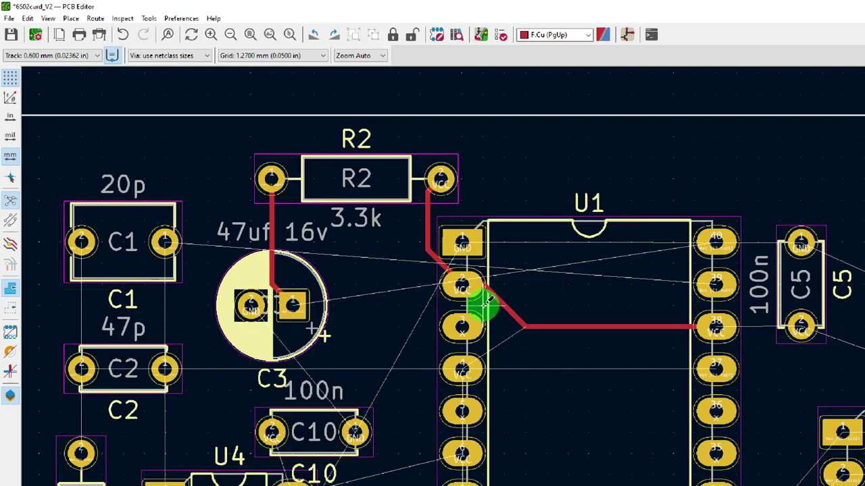
Examine the routed tracks around R2, C3 and U1, the track width choices and the unrouted connections across the board.
scroll(495, 330, up, 1)
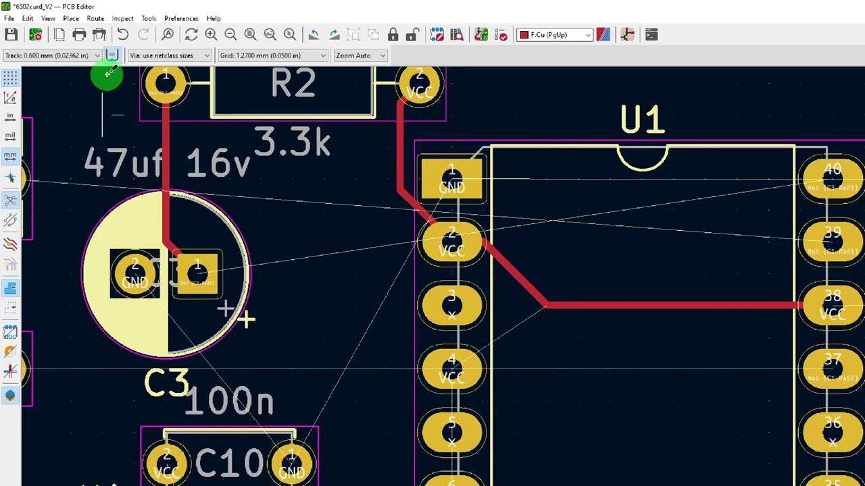
click(99, 55)
click(99, 55)
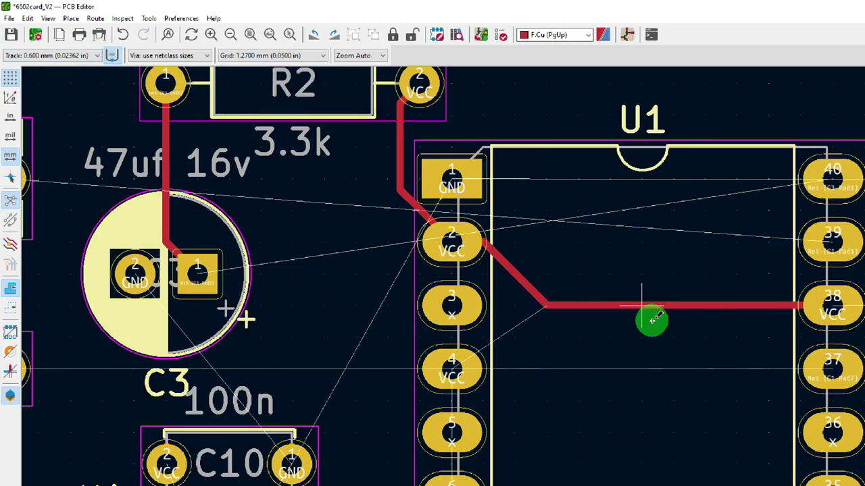
scroll(649, 311, down, 1)
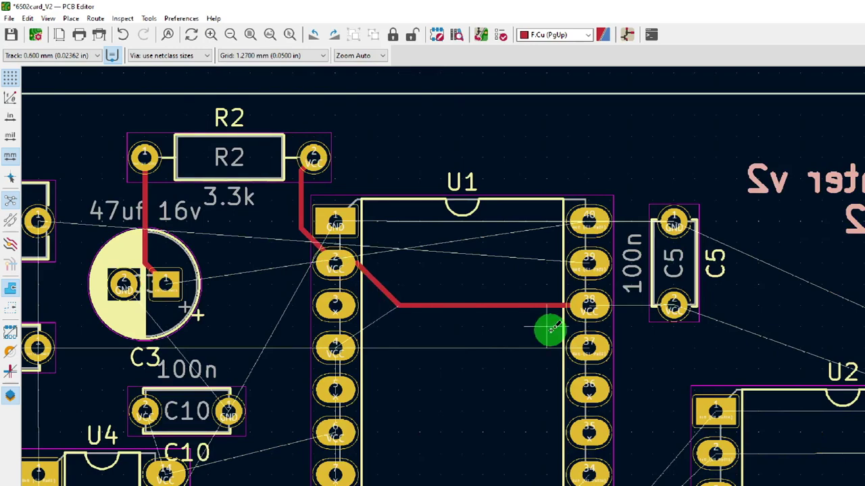
scroll(484, 372, down, 4)
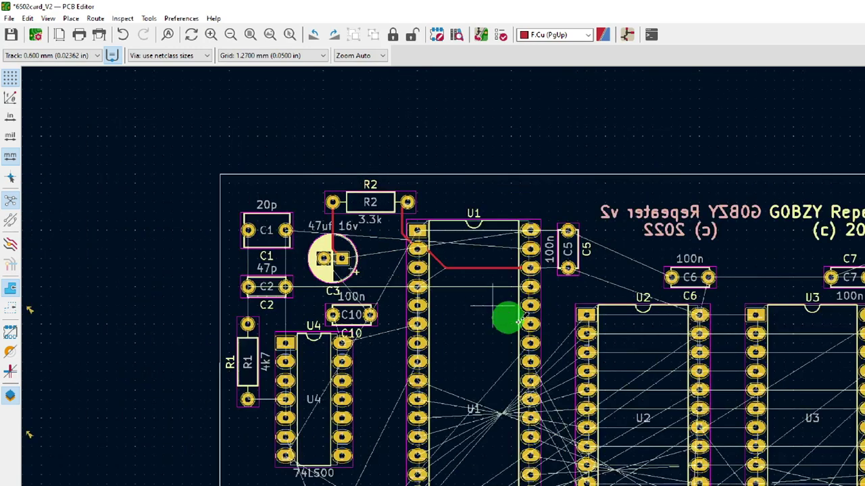
scroll(485, 307, down, 1)
scroll(479, 299, down, 1)
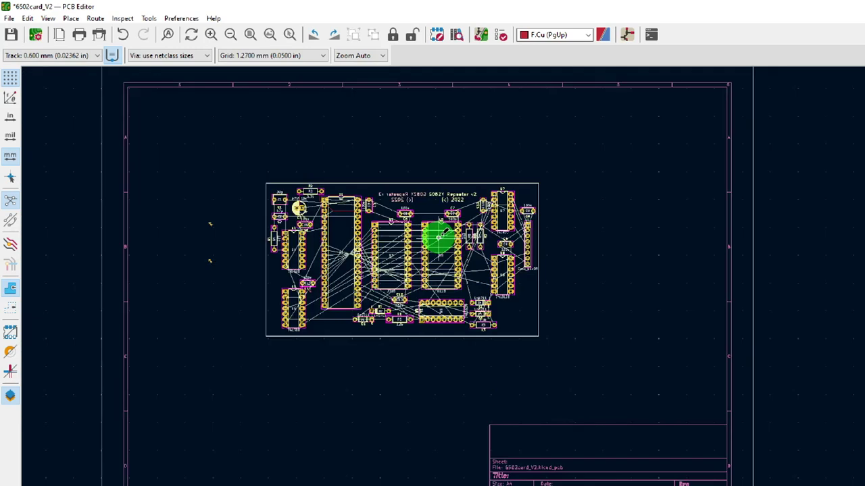
scroll(484, 305, up, 1)
scroll(485, 305, up, 2)
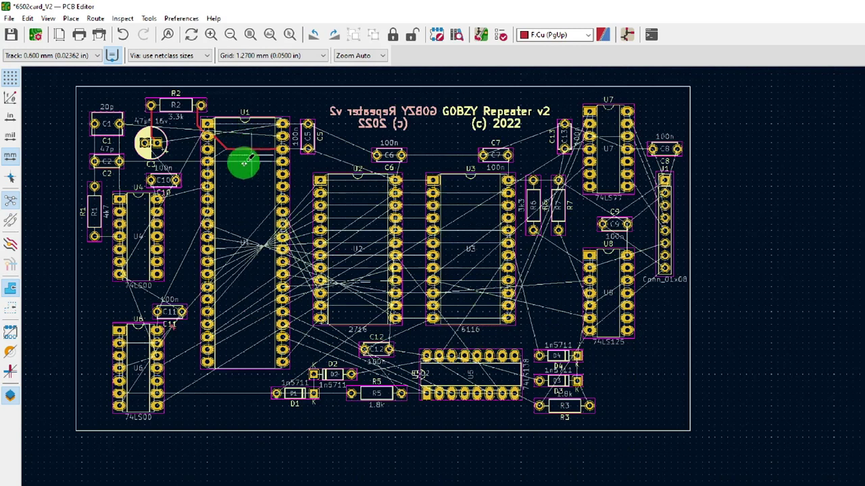
Delete the diagonal track segment that joins R2's vertical VCC track to U1 pin 2.
scroll(206, 125, up, 6)
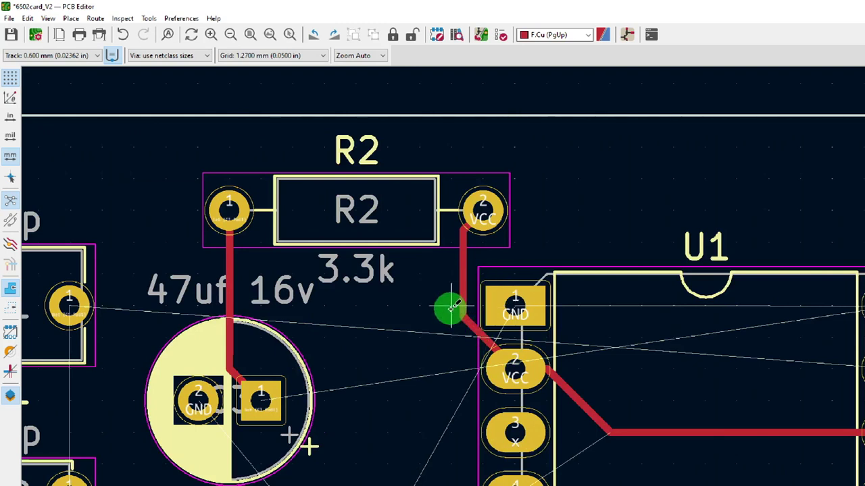
double_click(466, 319)
click(672, 334)
key(Delete)
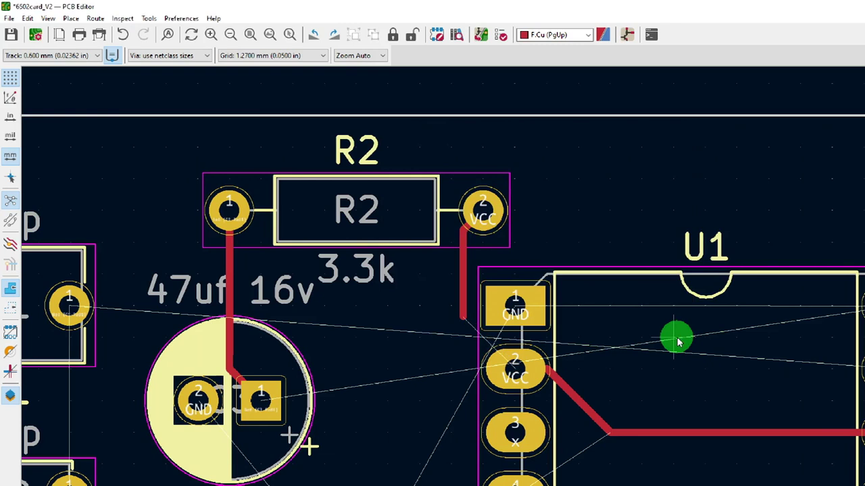
Route a 0.600 mm F.Cu track from the open end of R2's VCC track to U1 pin 2, and save the board.
click(95, 19)
click(121, 55)
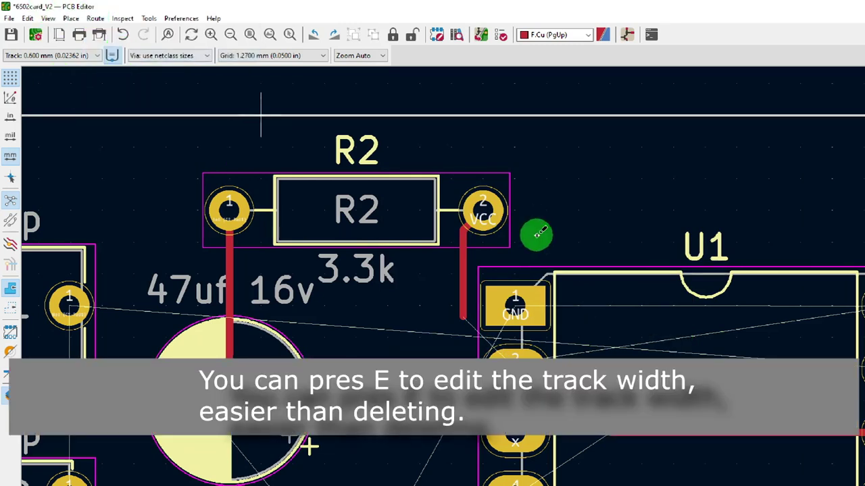
click(463, 316)
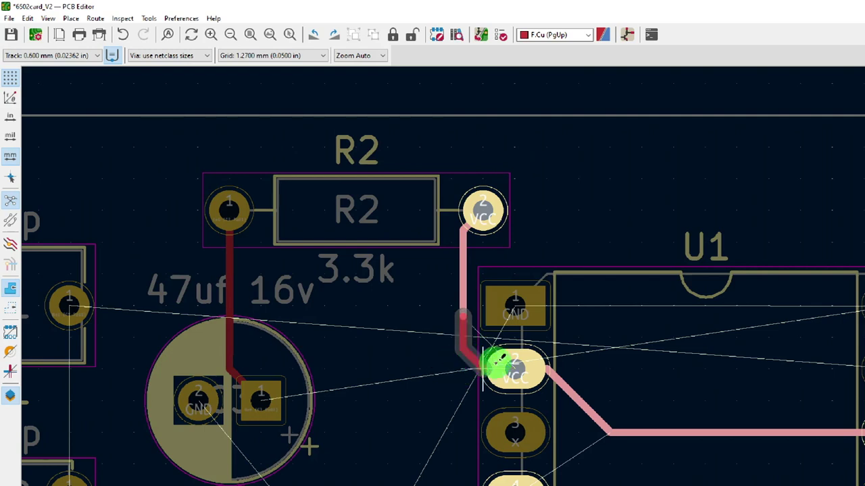
click(514, 366)
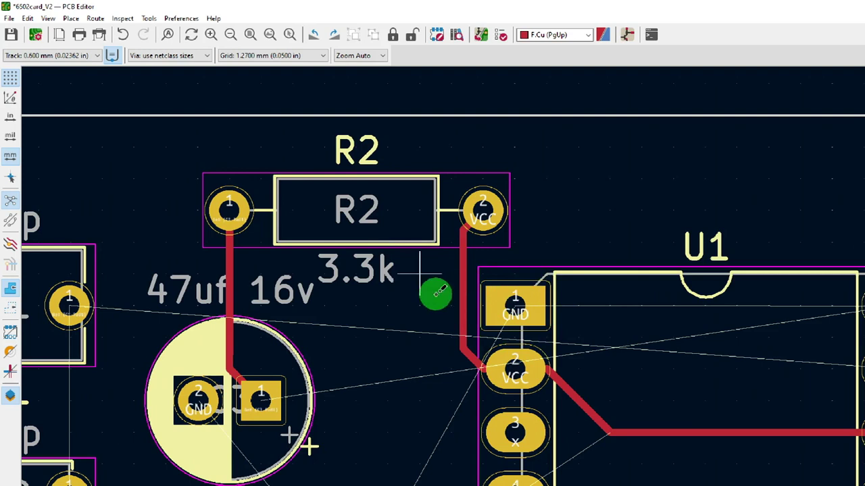
click(11, 34)
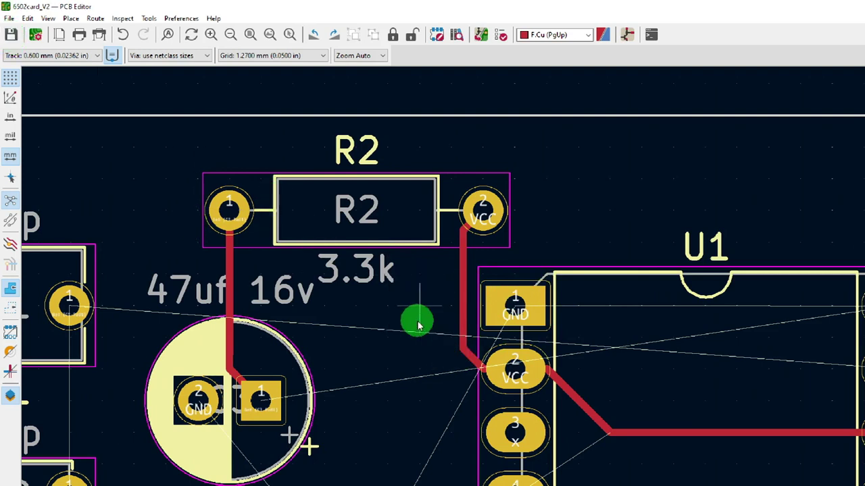
Inspect the unrouted connections across the whole board, including the area around U7, C8 and J1.
scroll(414, 318, down, 2)
scroll(483, 347, down, 2)
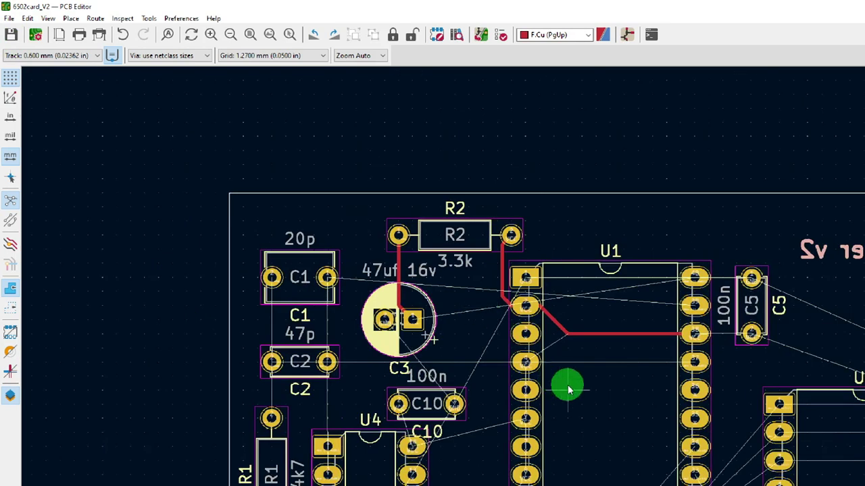
scroll(480, 303, down, 2)
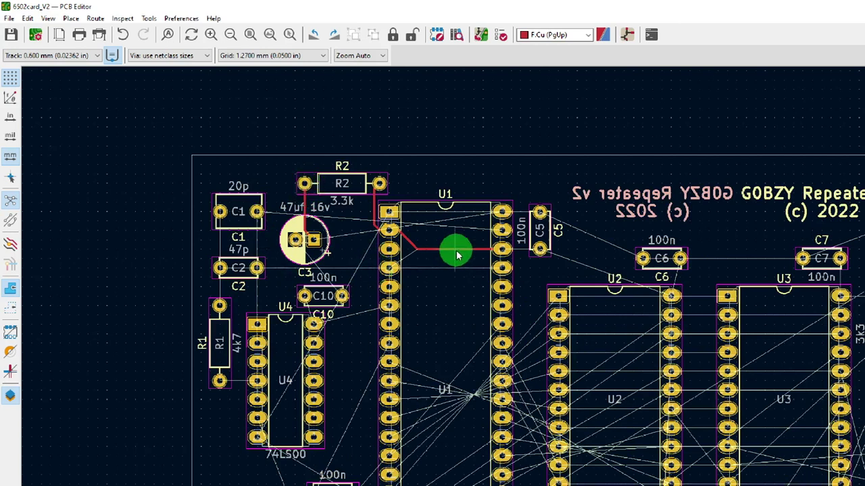
scroll(456, 254, down, 1)
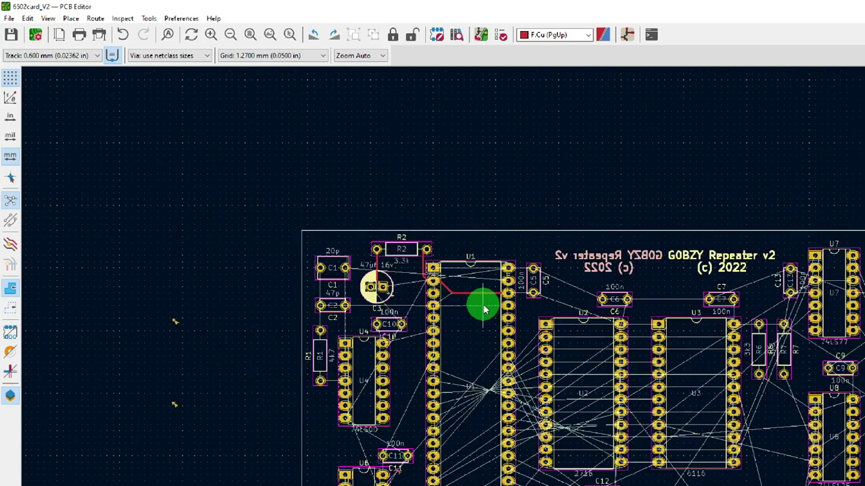
scroll(484, 309, up, 4)
scroll(484, 309, down, 2)
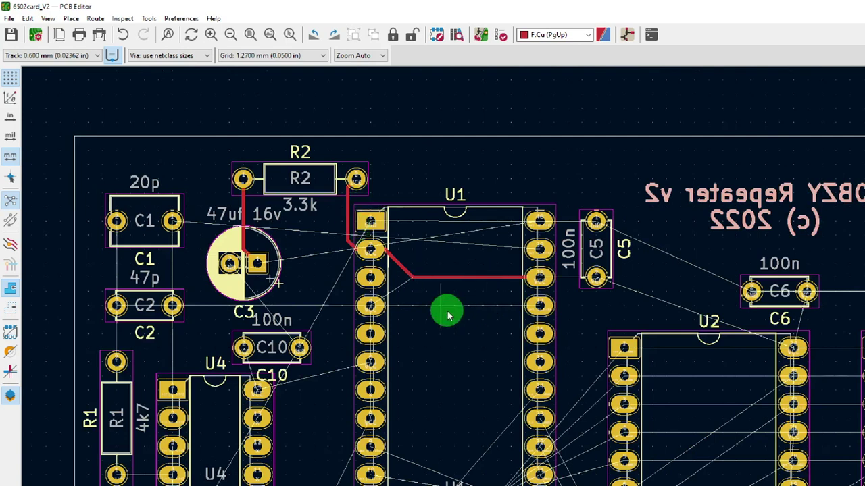
scroll(447, 314, down, 3)
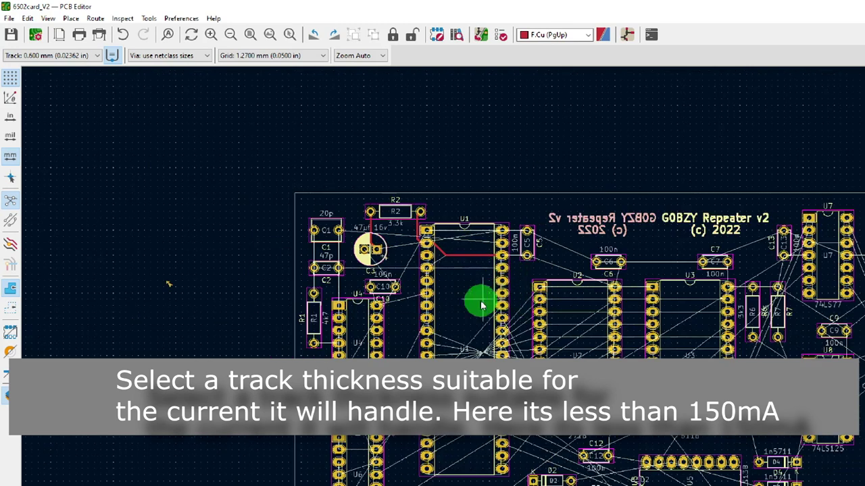
scroll(483, 309, down, 2)
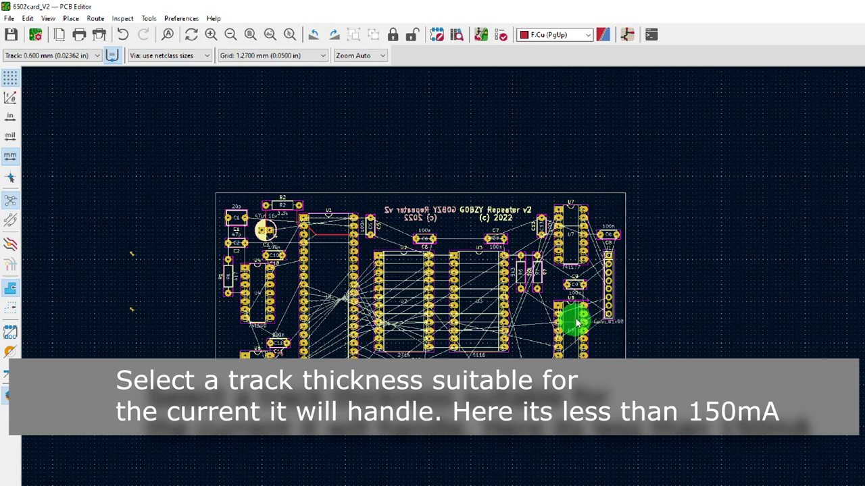
scroll(575, 322, up, 5)
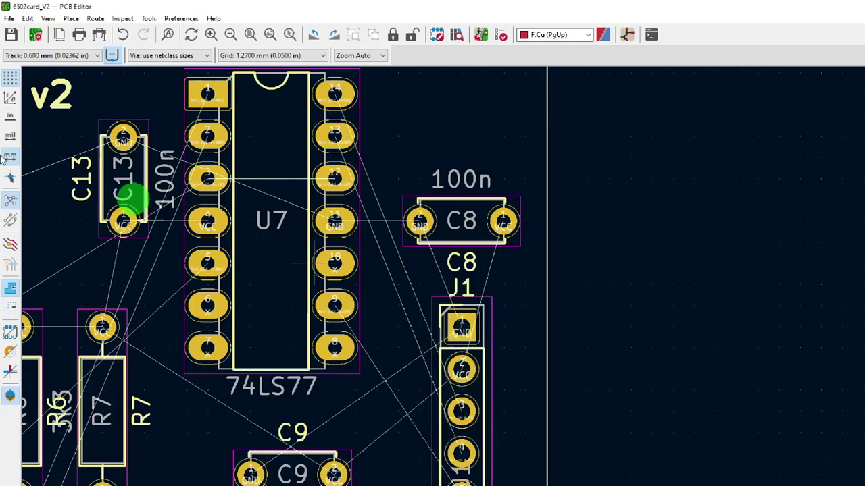
scroll(252, 260, down, 3)
scroll(183, 361, down, 5)
scroll(540, 365, up, 3)
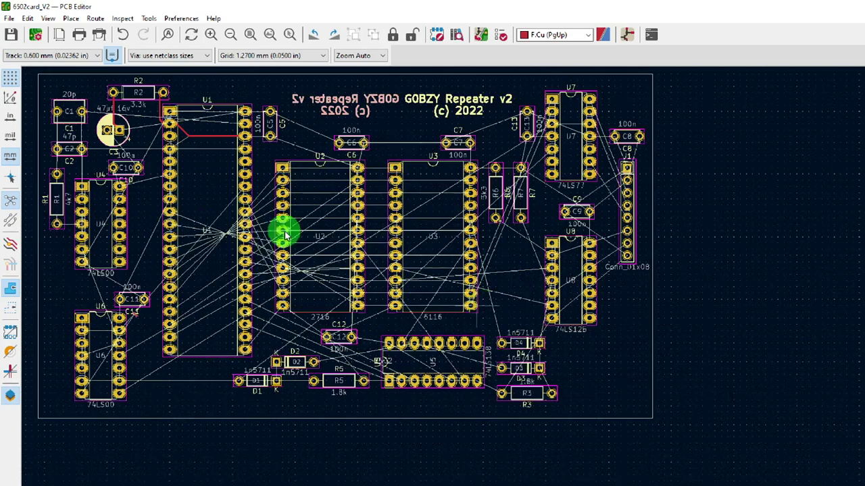